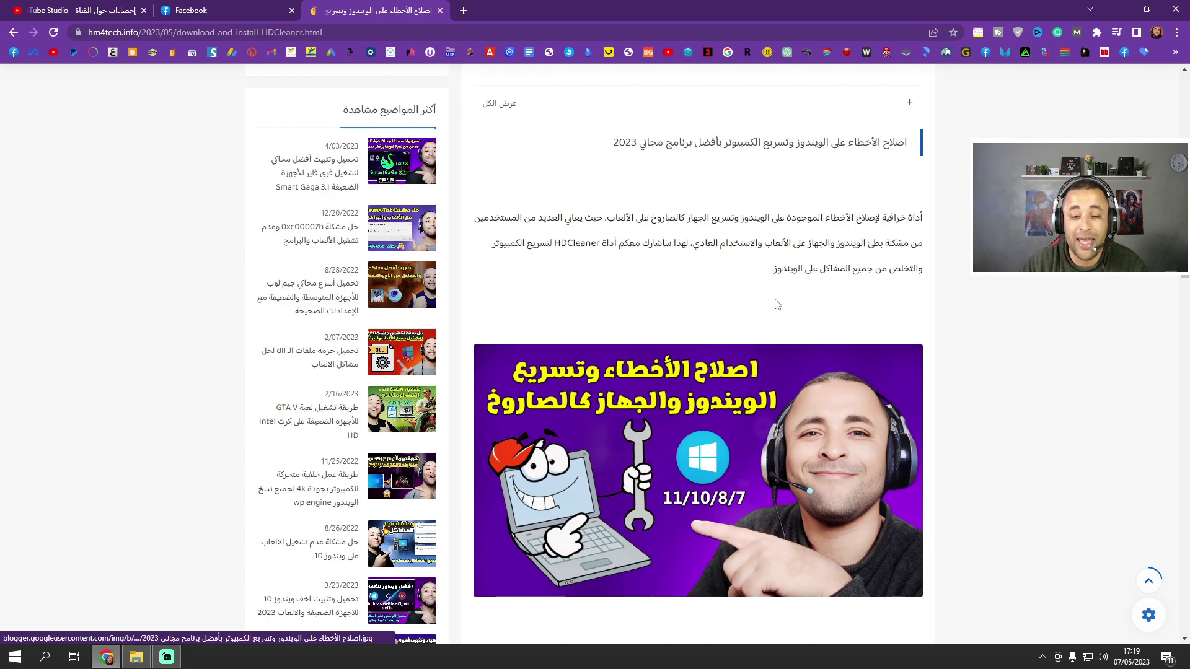
Follow the article's program download link through the link-preparation page to the file host's download page
scroll(779, 335, "down", 10)
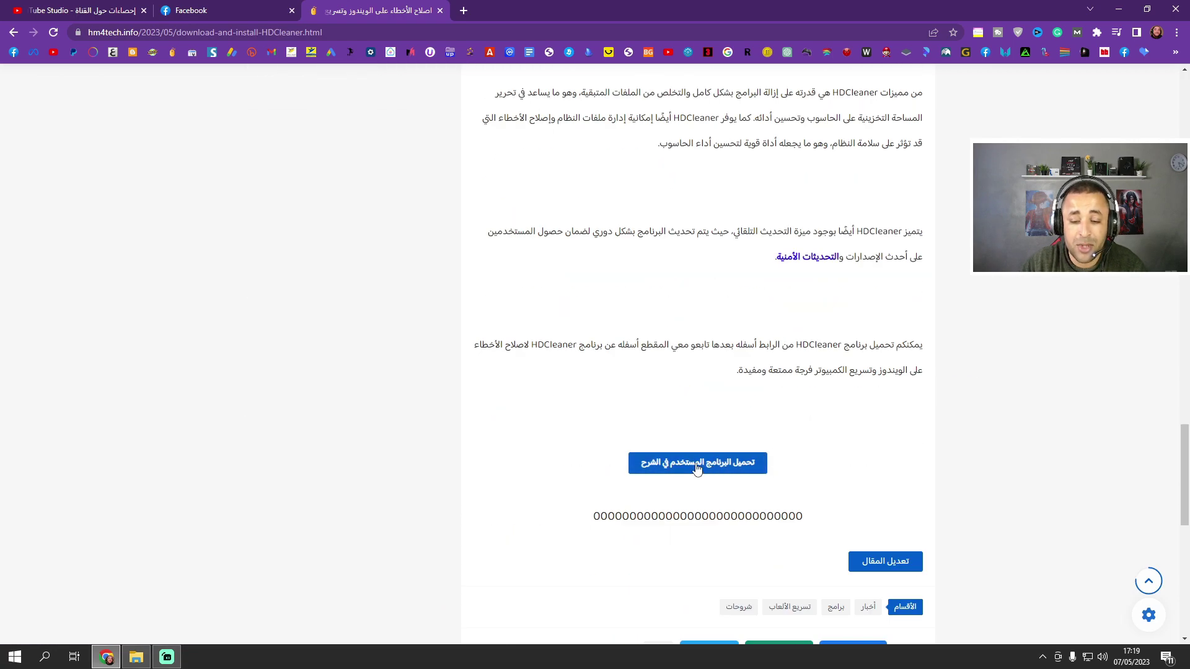
left_click(721, 474)
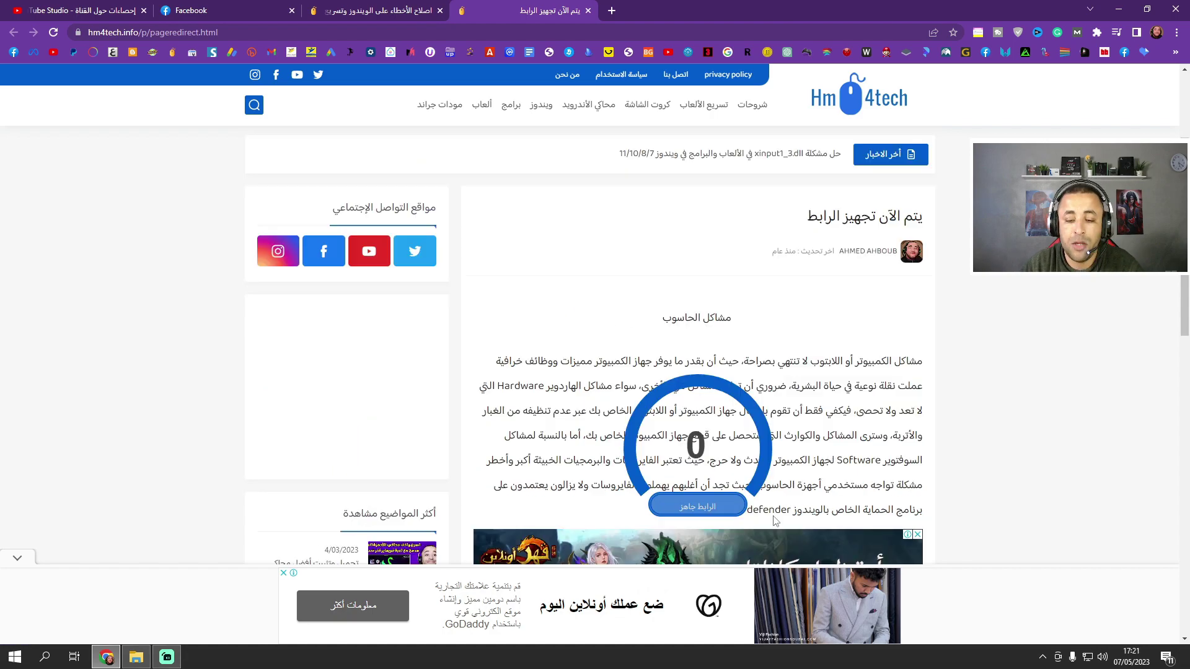
left_click(706, 507)
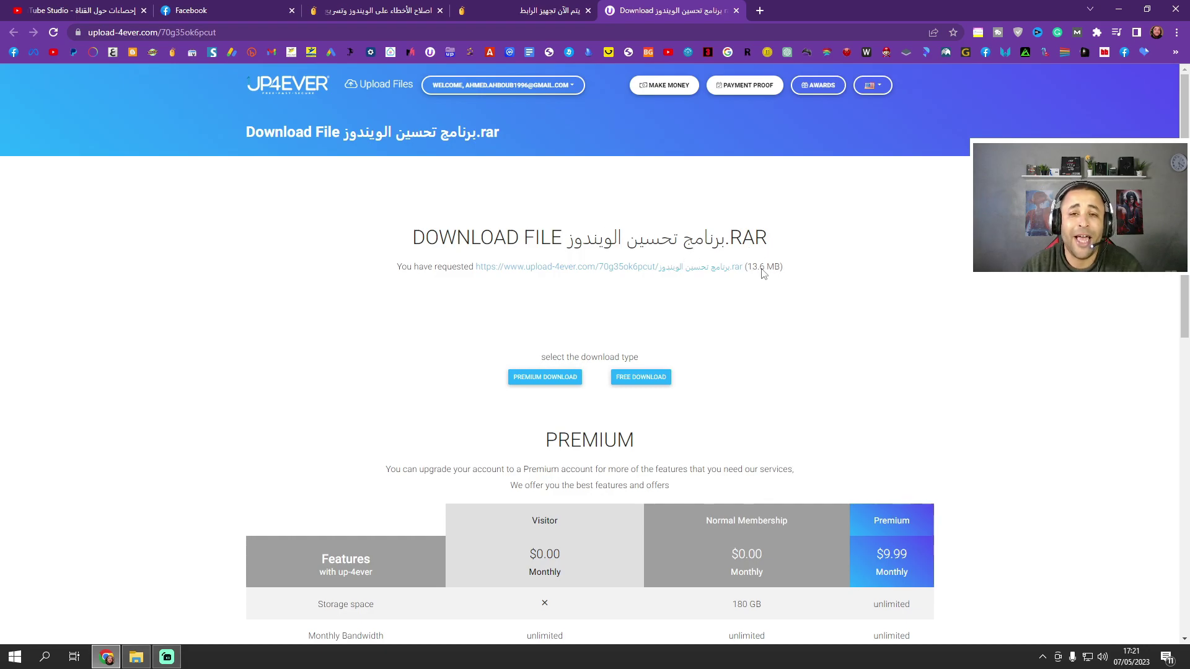
Choose the free download for the RAR archive and close the advertising tabs that open
left_click(642, 377)
left_click(760, 10)
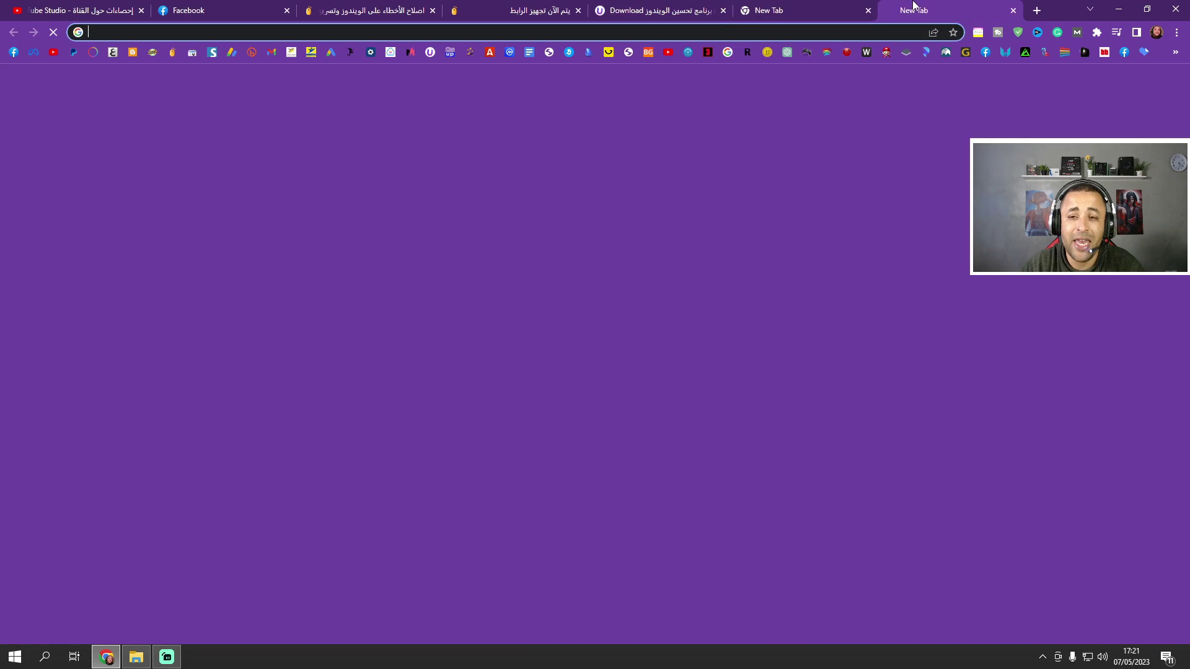
left_click(868, 11)
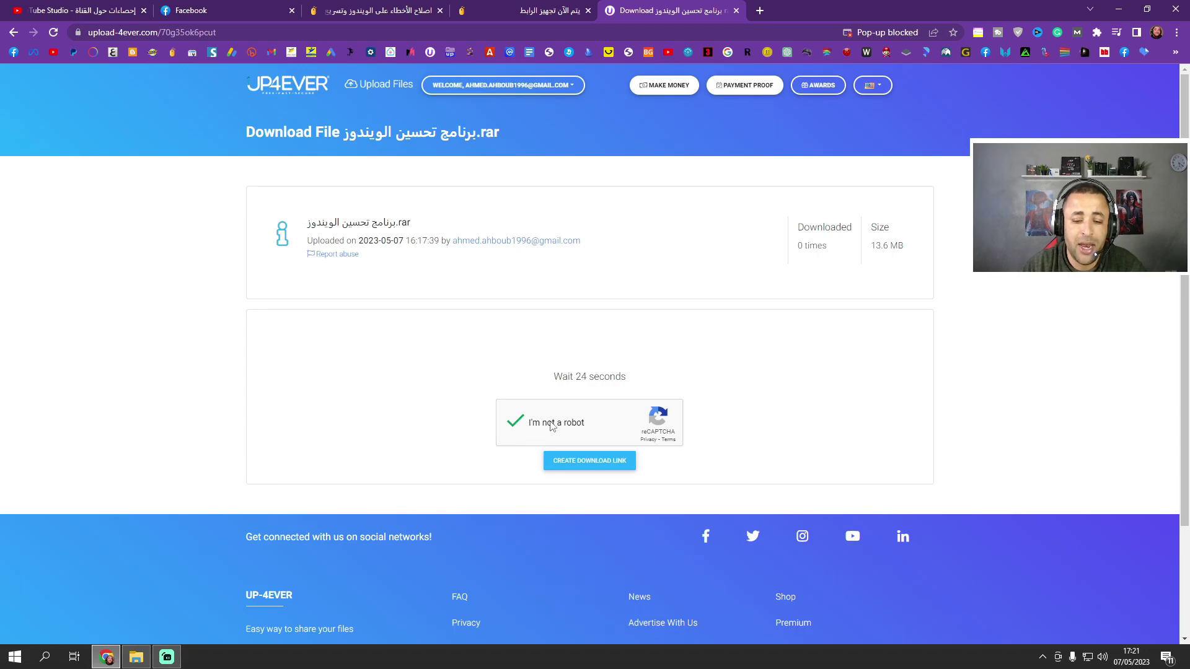
Create the download link for the RAR archive on the file host's page
left_click(108, 661)
right_click(286, 391)
left_click(348, 430)
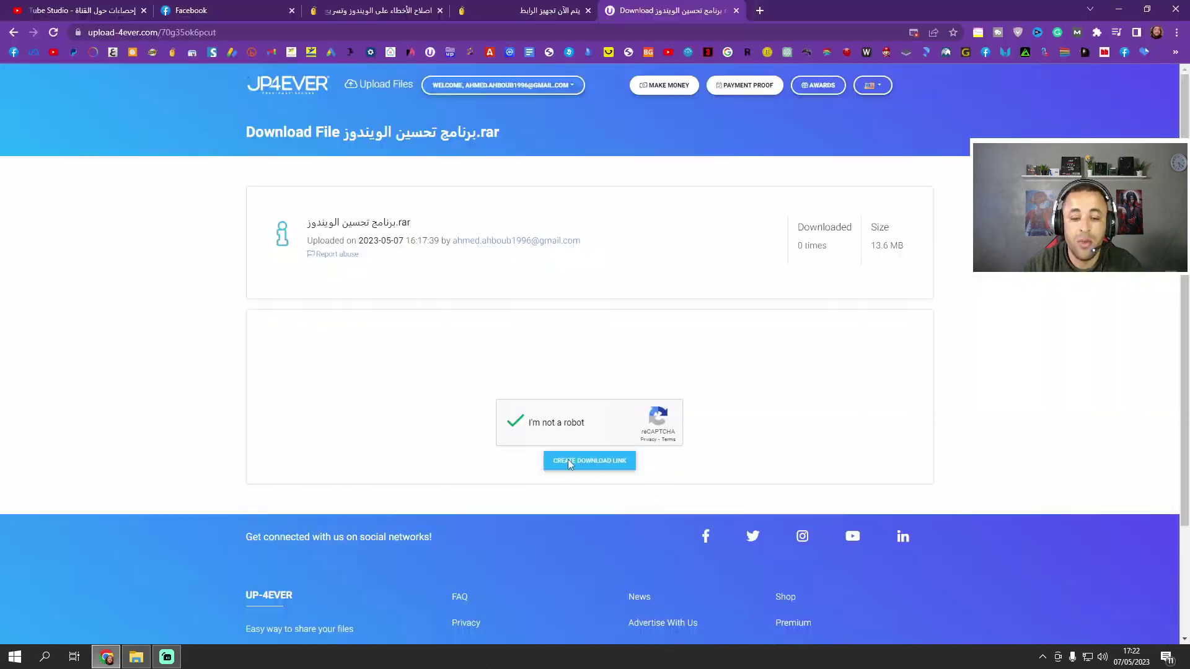
left_click(601, 469)
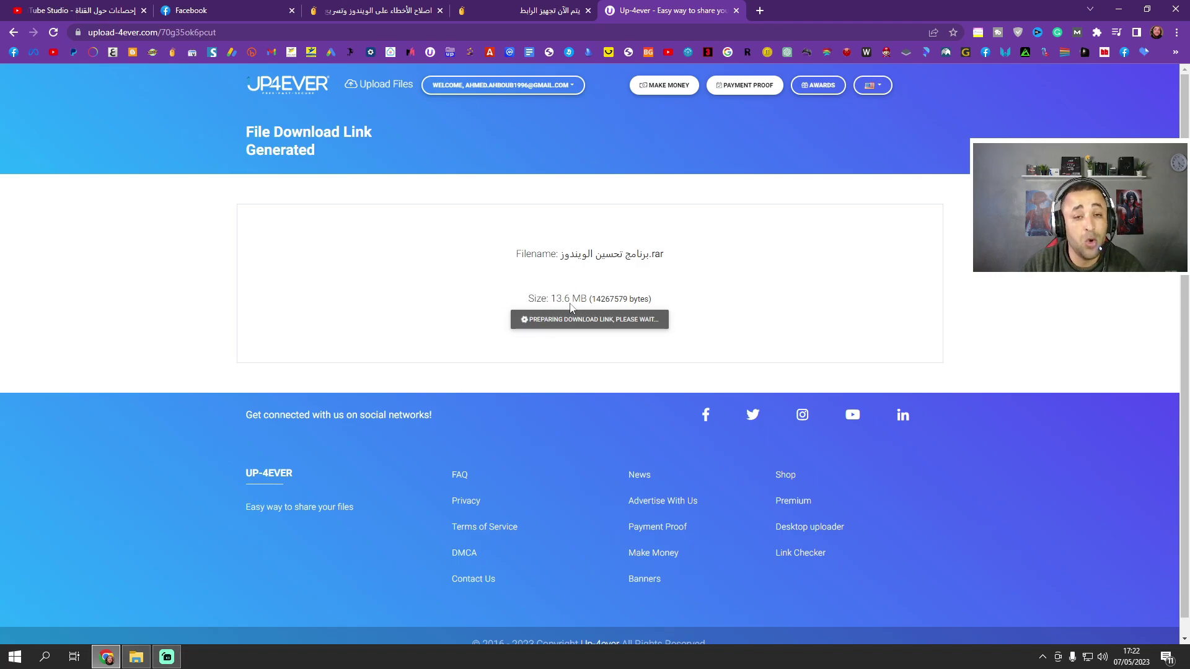
Download the RAR archive to the desktop, then dismiss the transfer progress window and minimize the browser
left_click(585, 322)
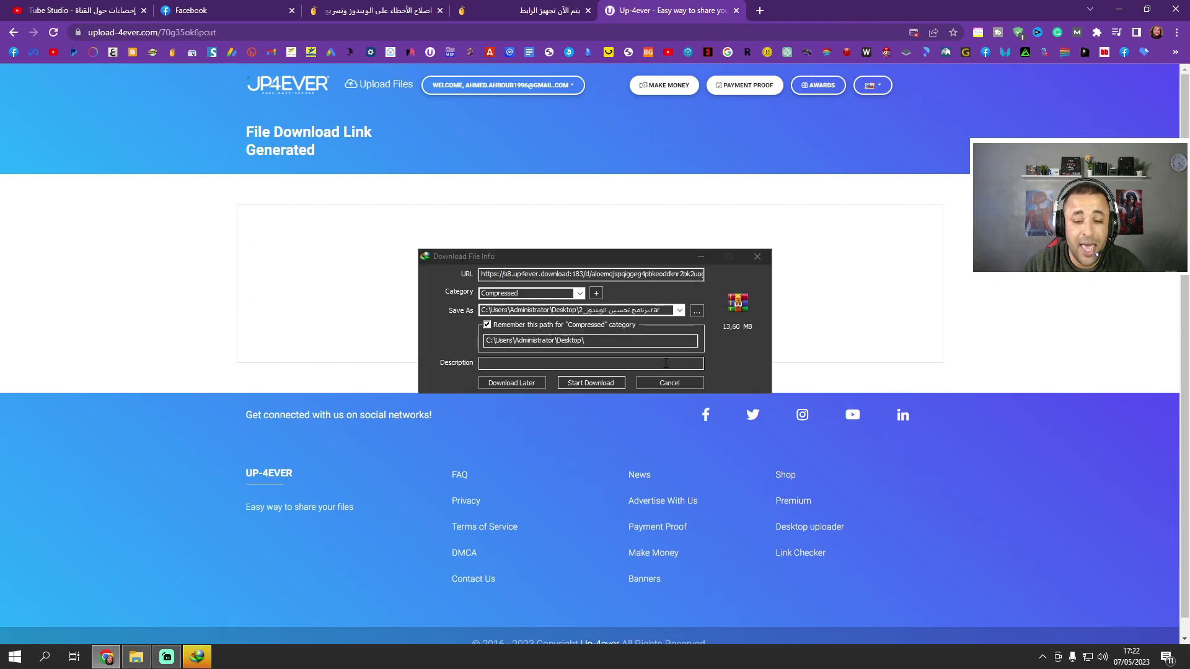
left_click(608, 384)
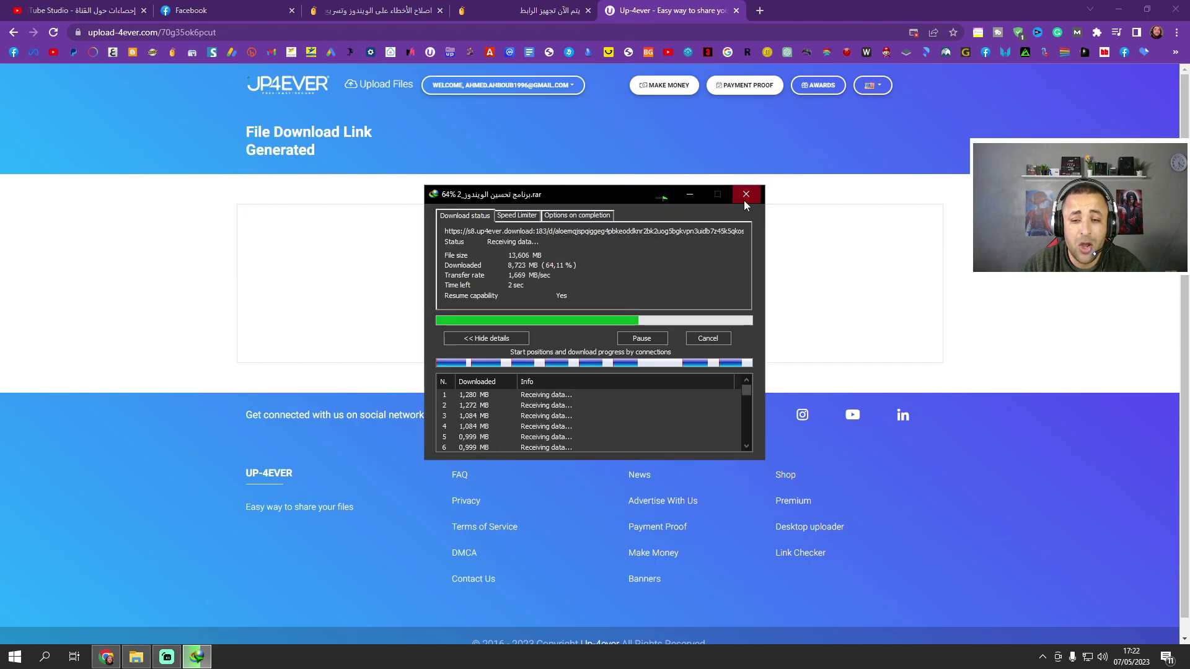
left_click(744, 195)
left_click(1118, 9)
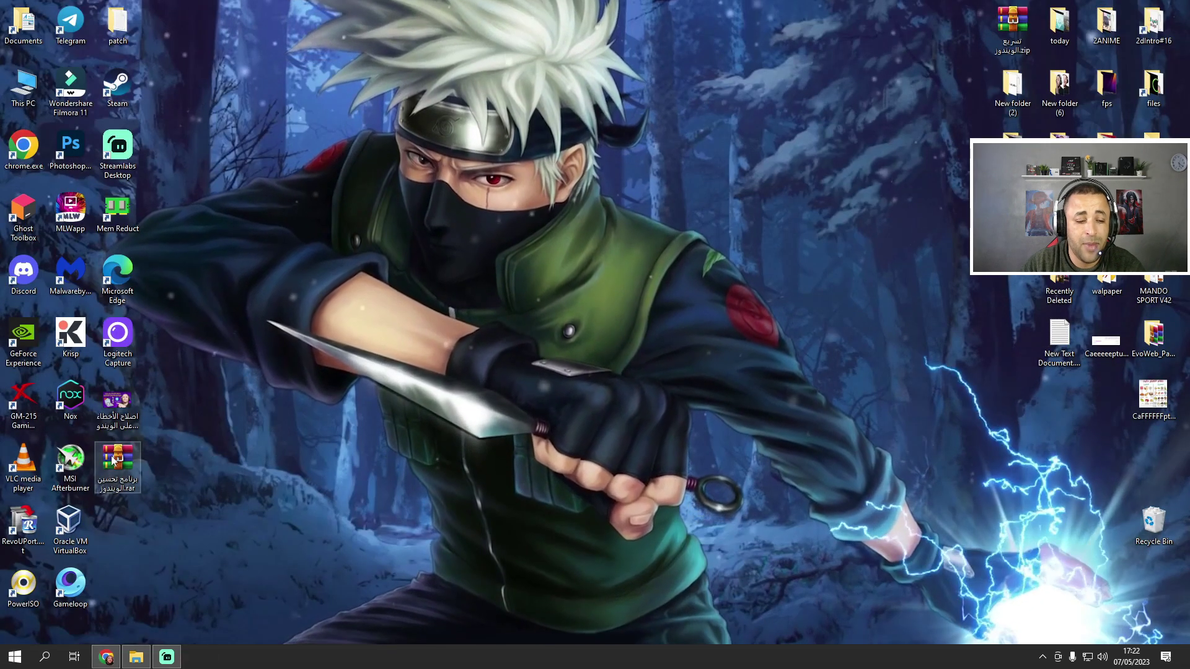
Extract the downloaded RAR archive on the desktop, start the HDCleaner installer and move the archive out of the way
left_click_drag(119, 461, 355, 212)
right_click(355, 211)
left_click(366, 242)
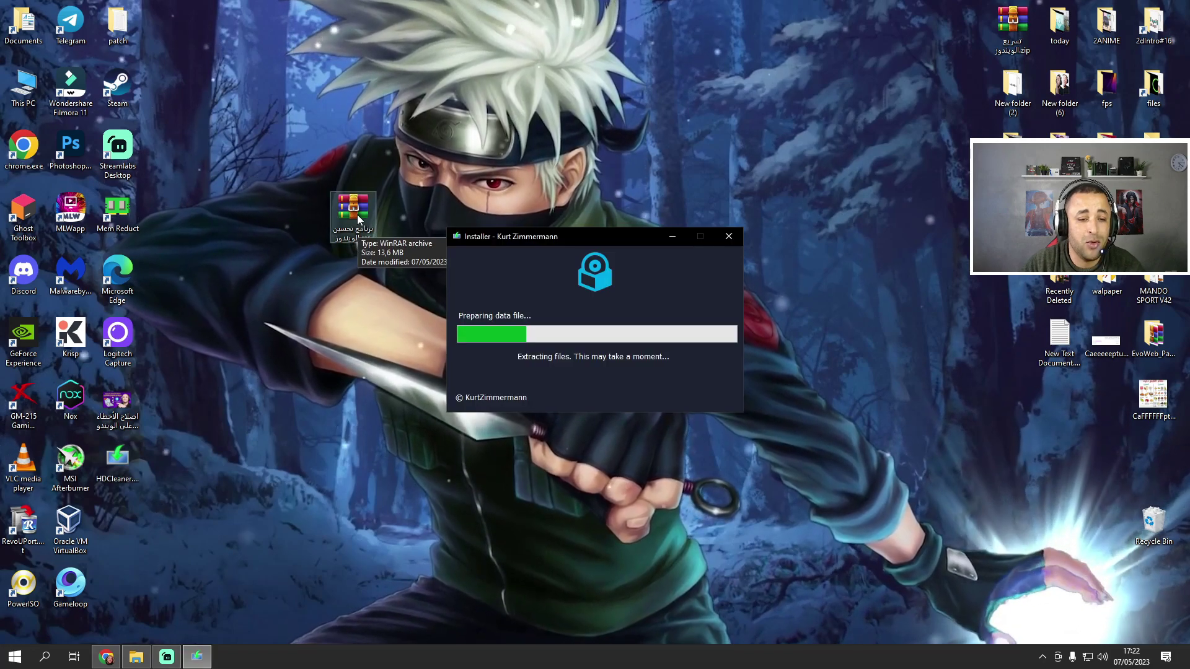
left_click_drag(362, 226, 267, 44)
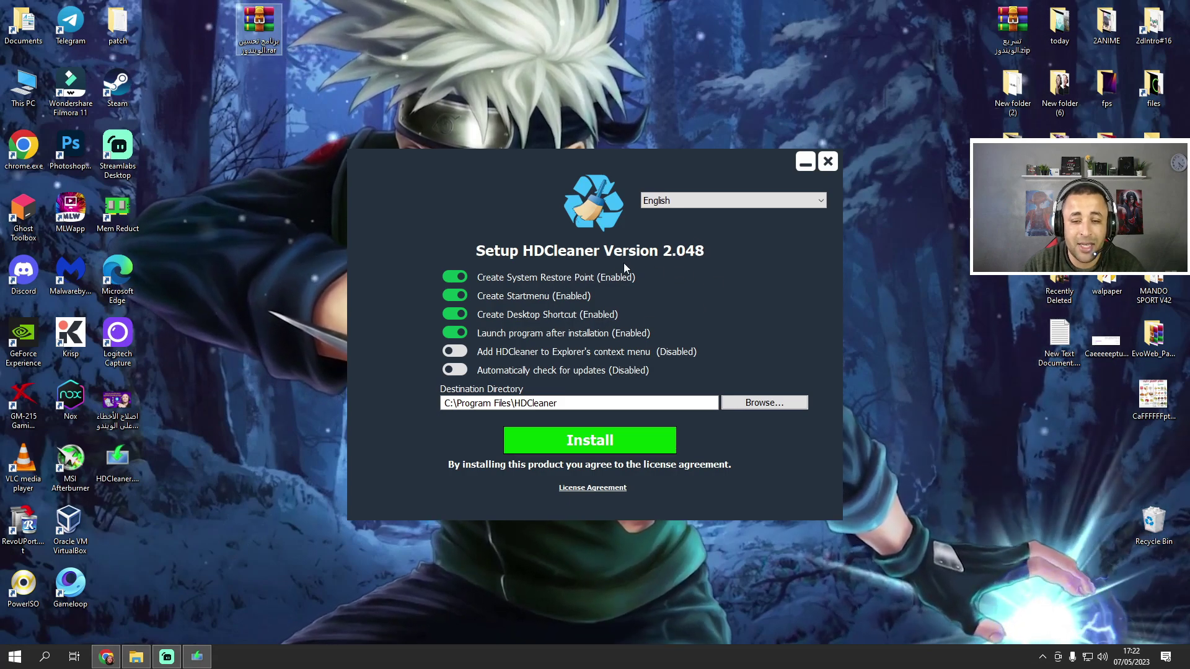
Install HDCleaner in Arabic with the Explorer context menu entry and automatic update check enabled, and finish the setup
left_click(663, 200)
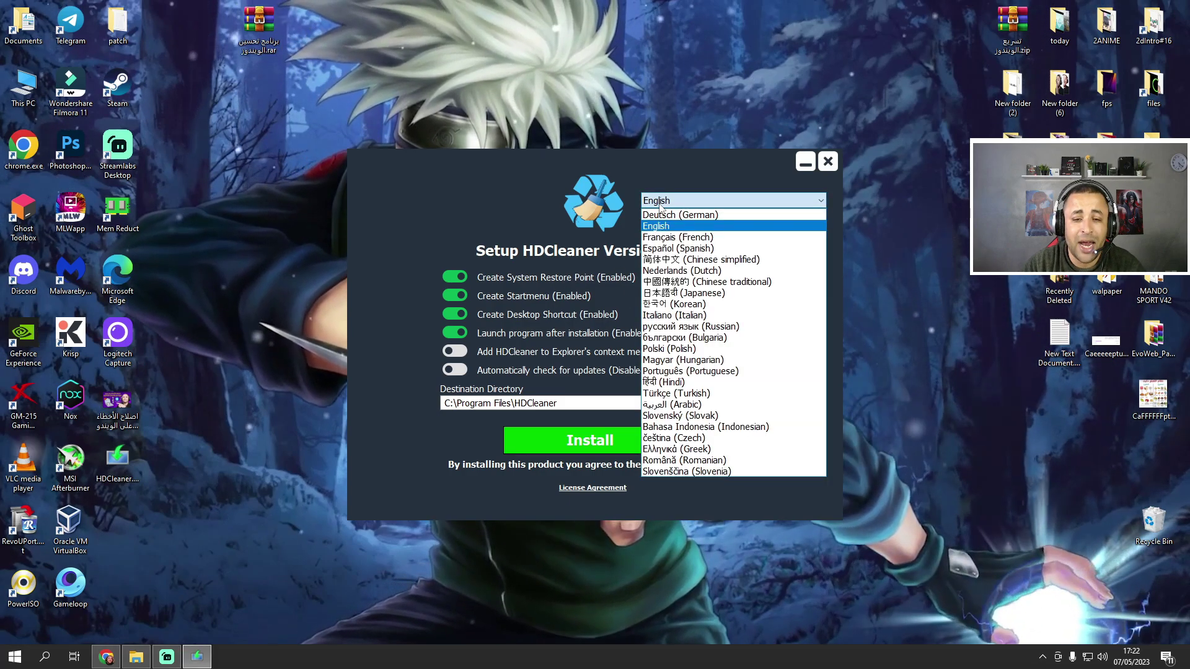
left_click(670, 404)
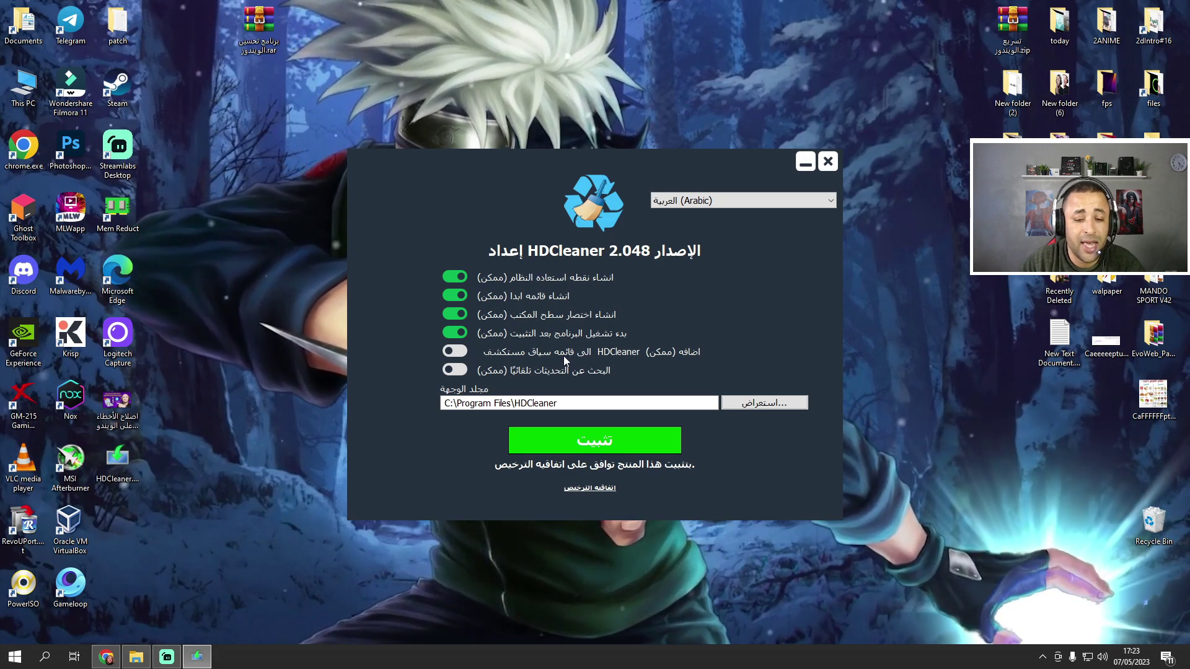
left_click(462, 353)
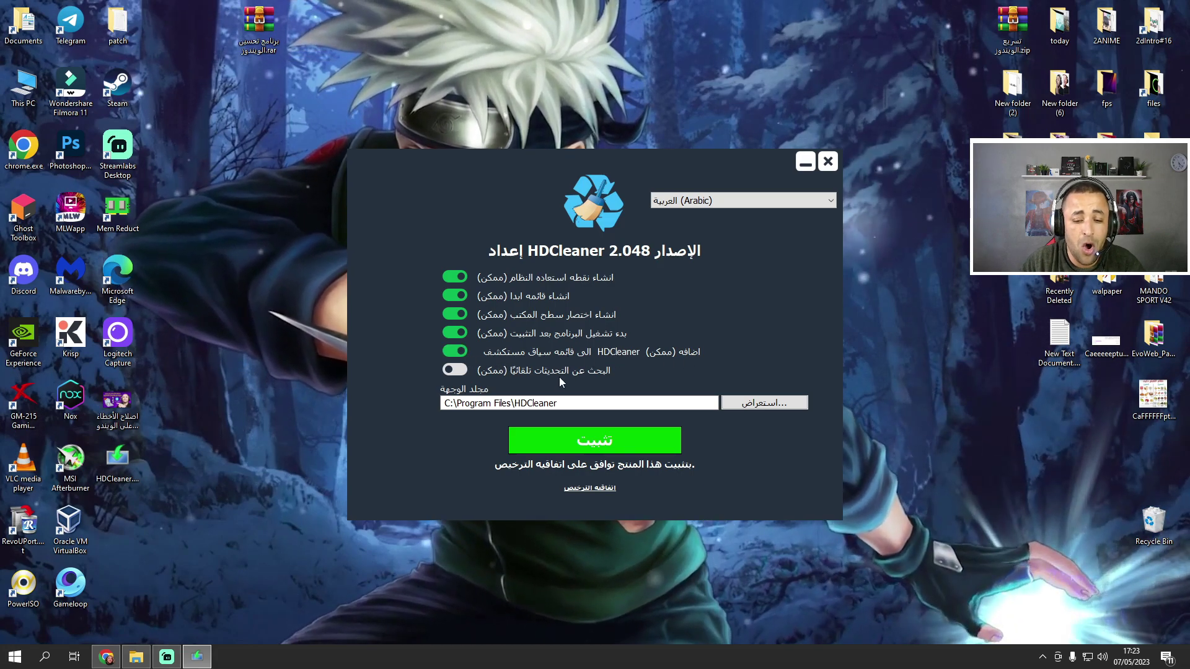
left_click(475, 366)
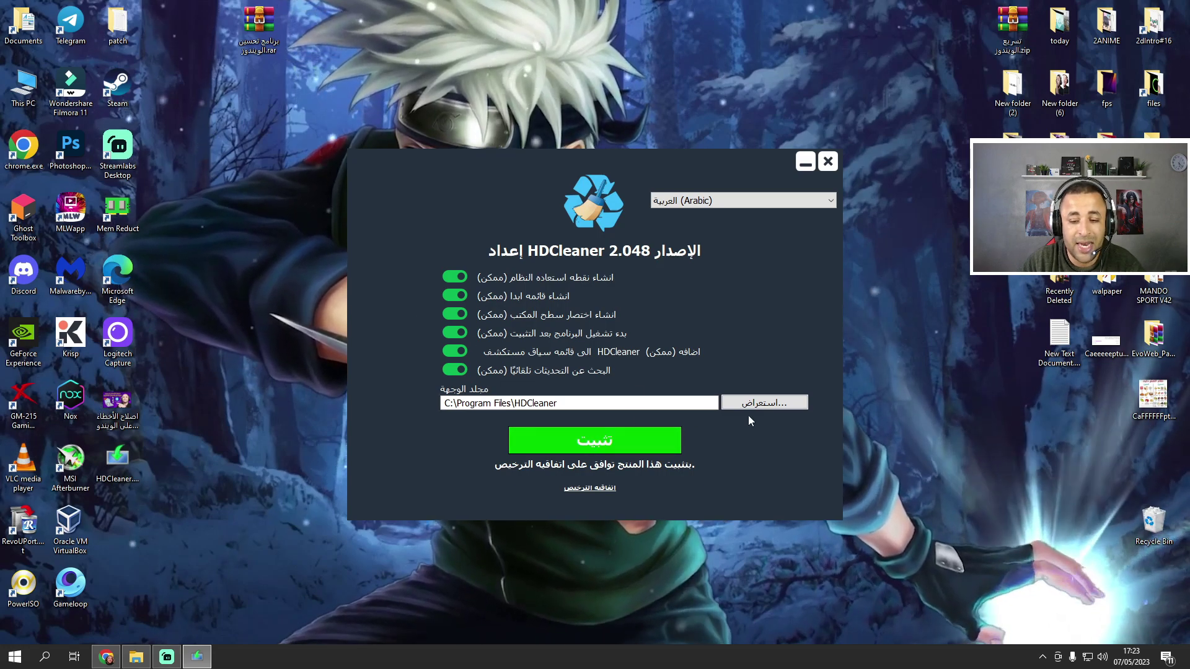
left_click(597, 443)
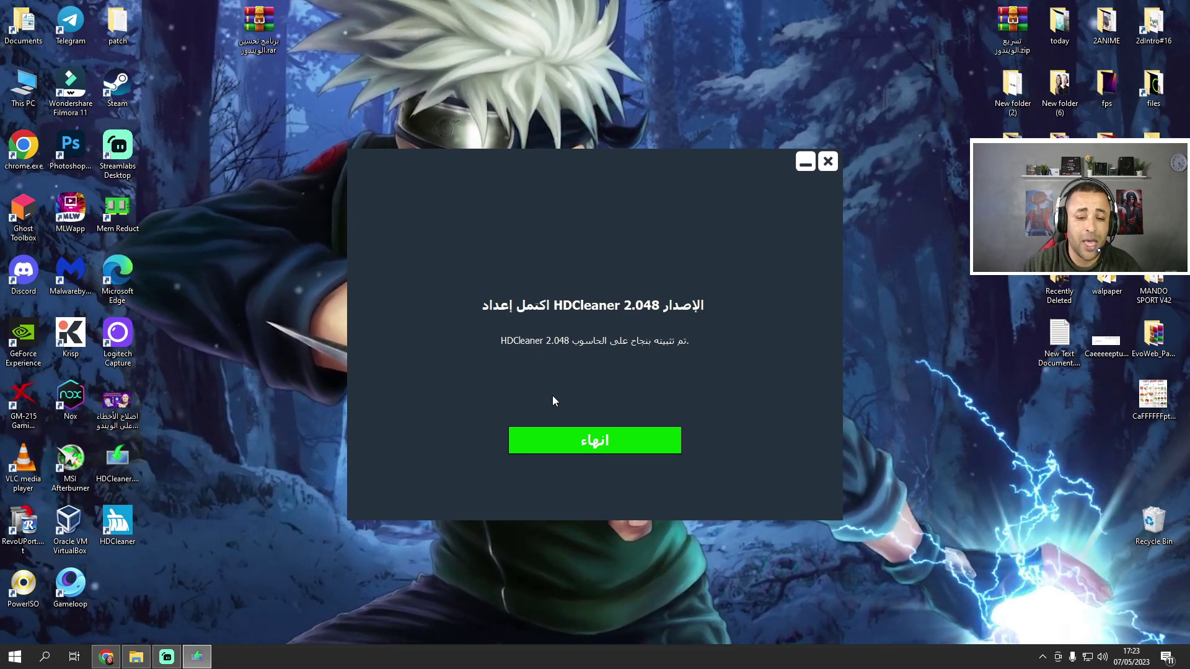
left_click(605, 447)
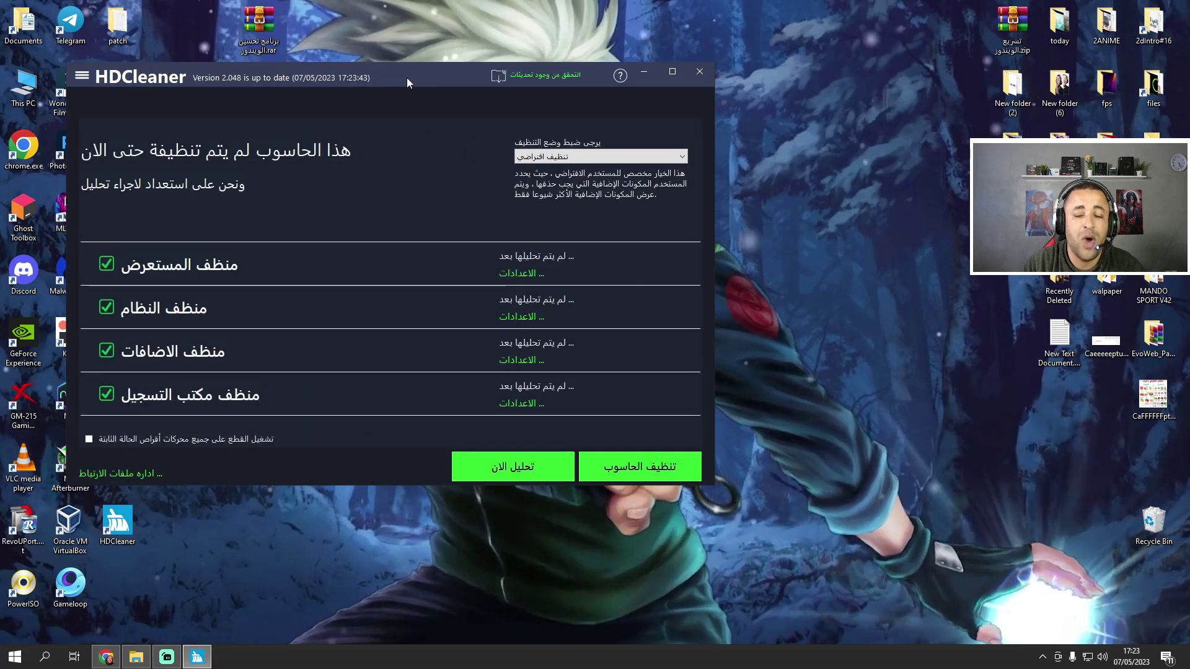
Maximize the HDCleaner window and set the cleaning mode to advanced cleaning (تنظيف متقدم)
left_click_drag(414, 76, 597, 96)
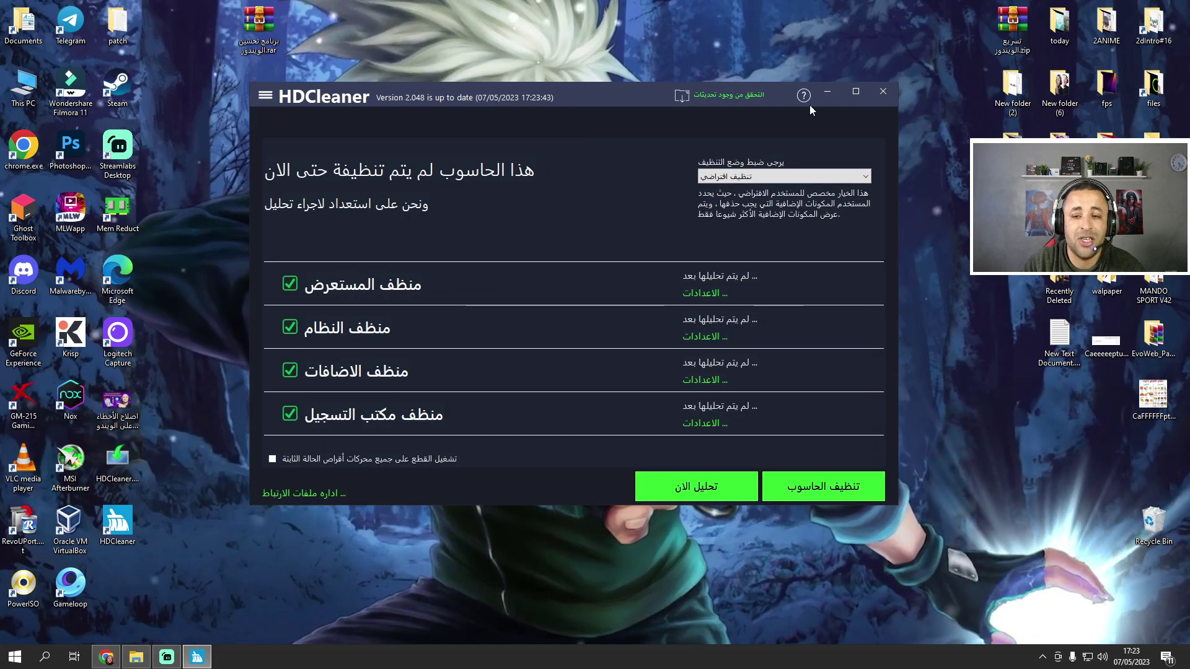
left_click(854, 92)
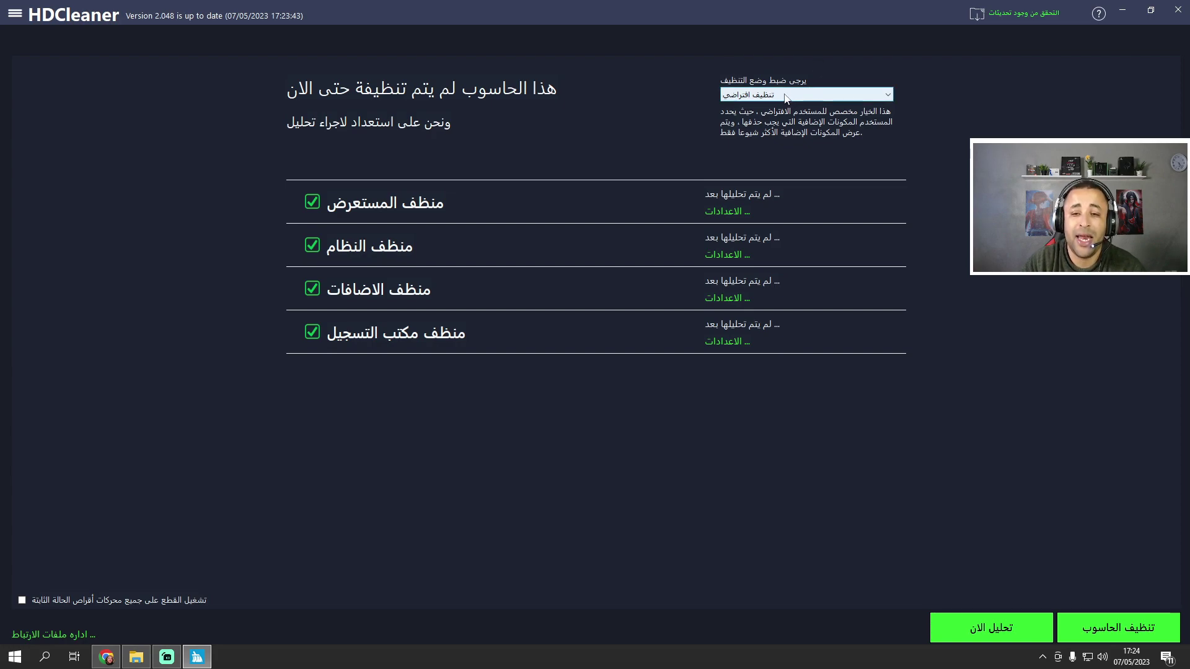
left_click(748, 95)
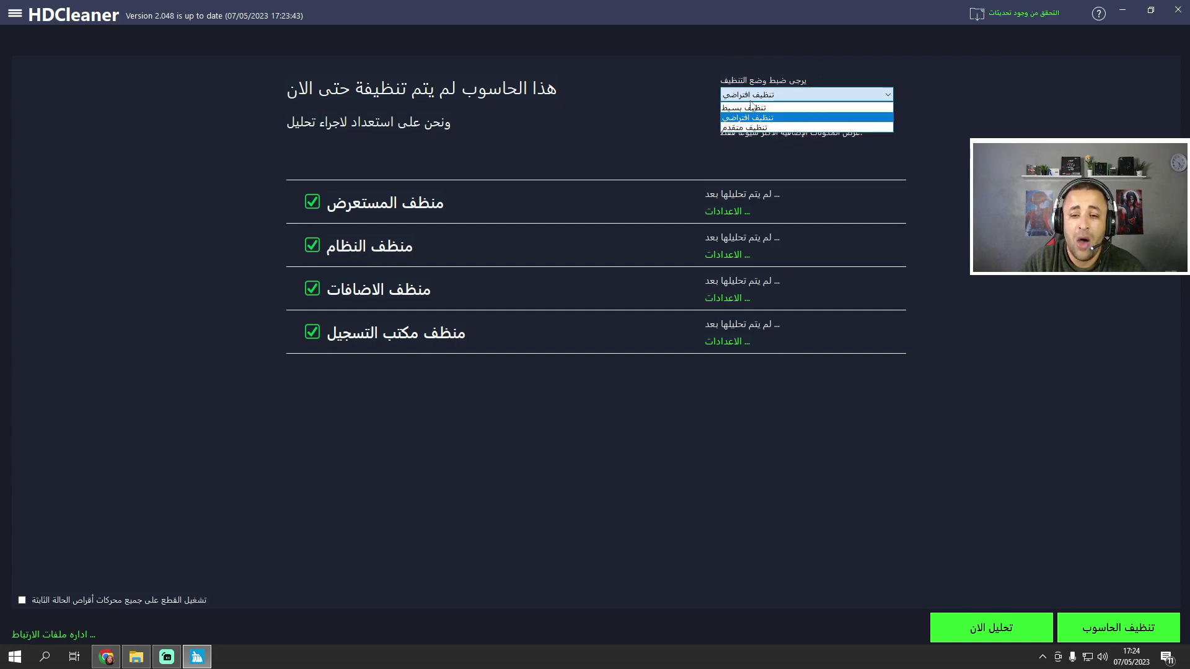
left_click(746, 129)
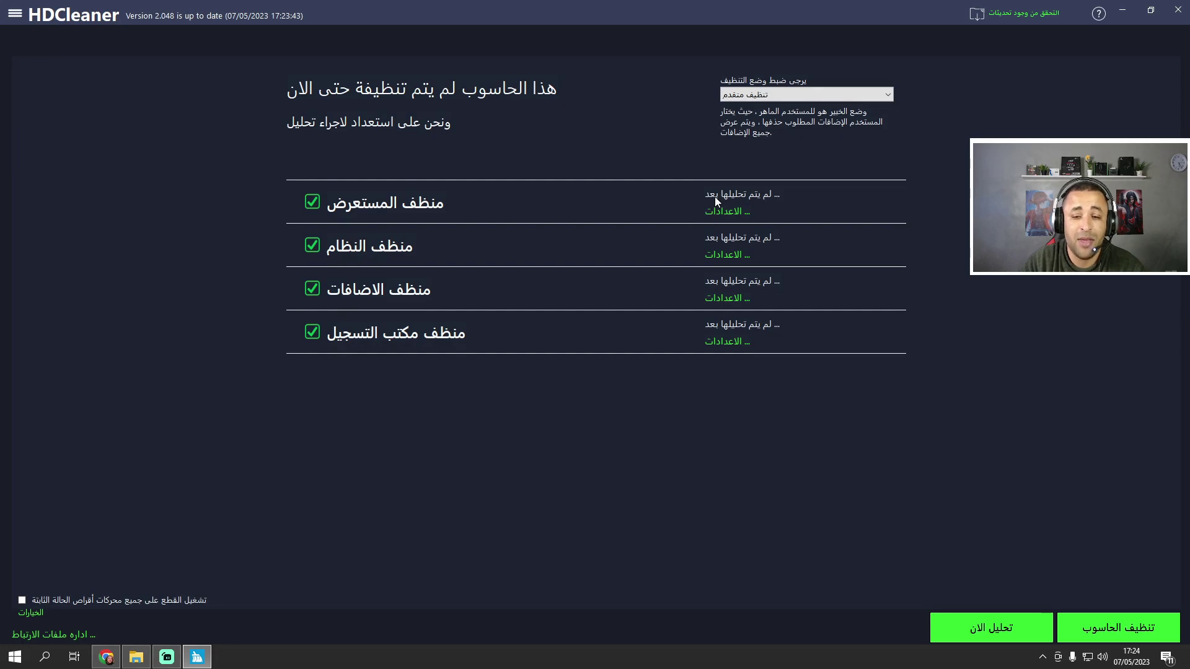
Review the browser cleaner's (منظف المستعرض) list of Internet Explorer, Edge and Chrome items, then return to the main screen
left_click(725, 215)
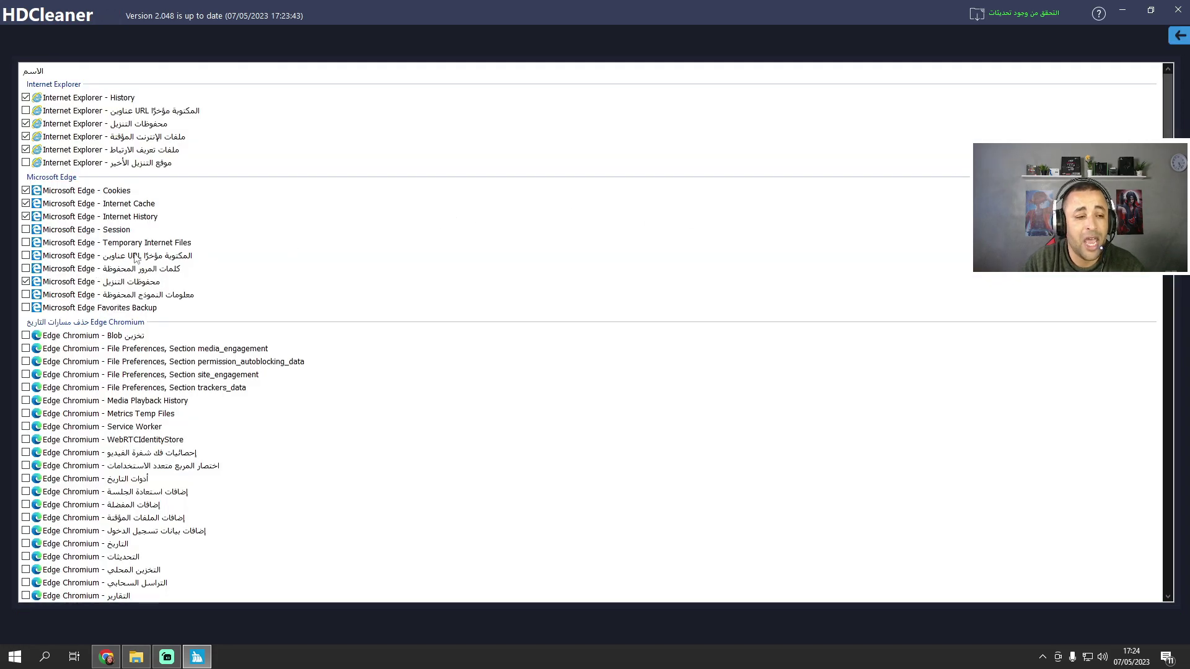
scroll(156, 290, "down", 20)
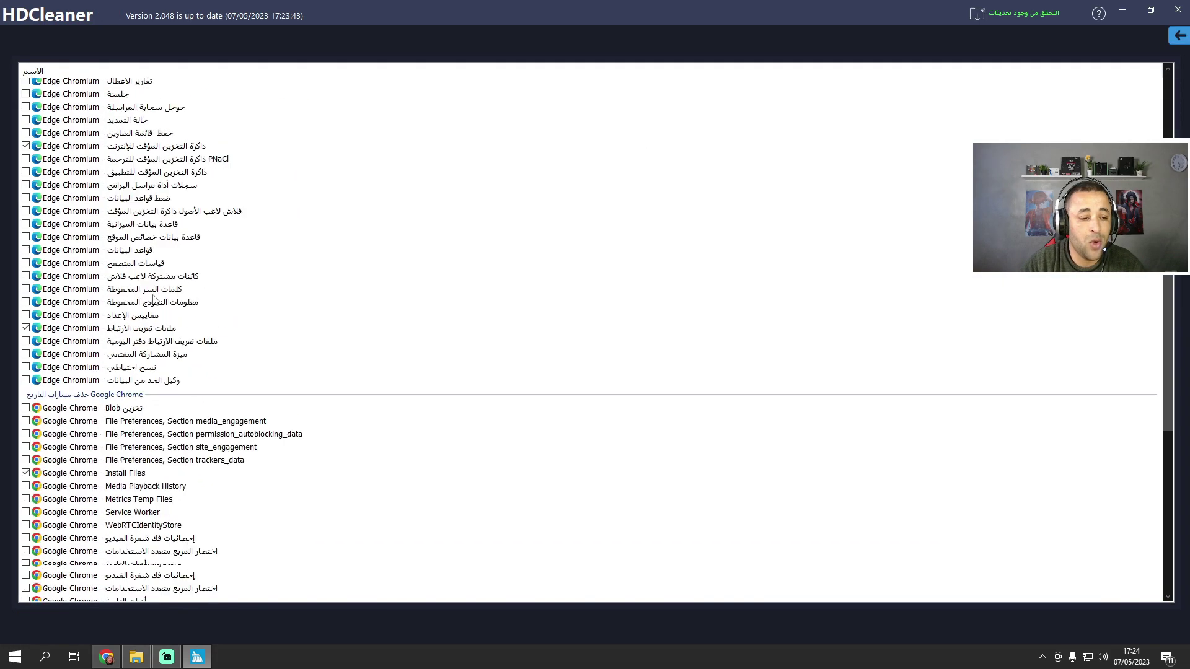
scroll(260, 362, "up", 20)
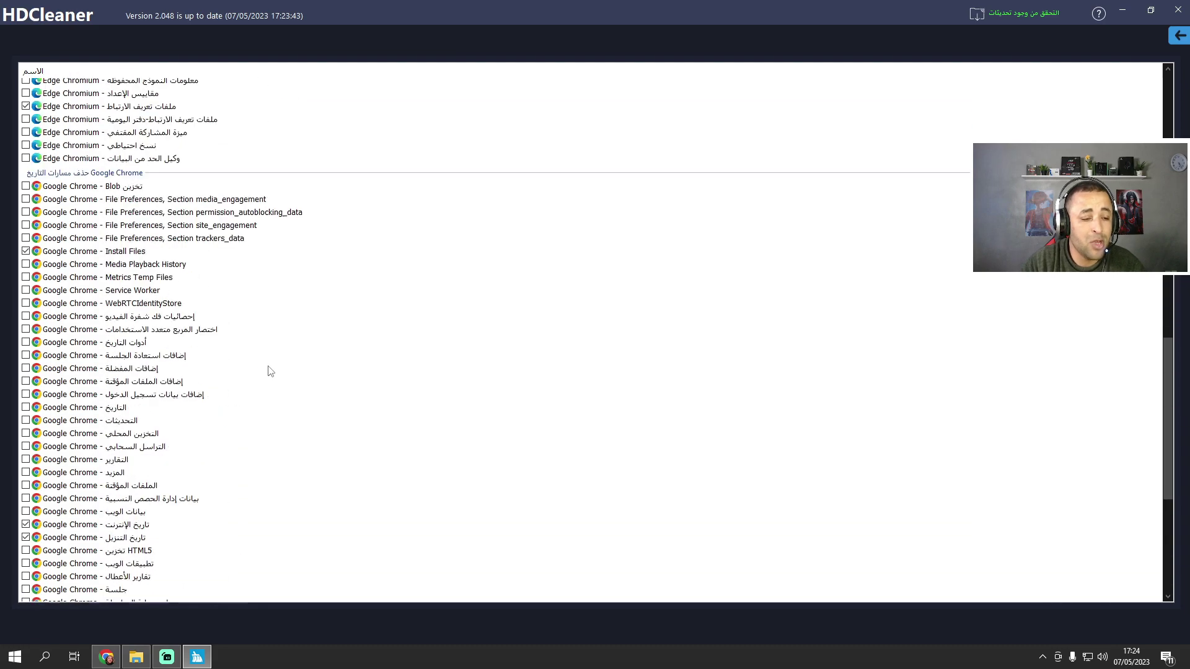
scroll(266, 370, "up", 1)
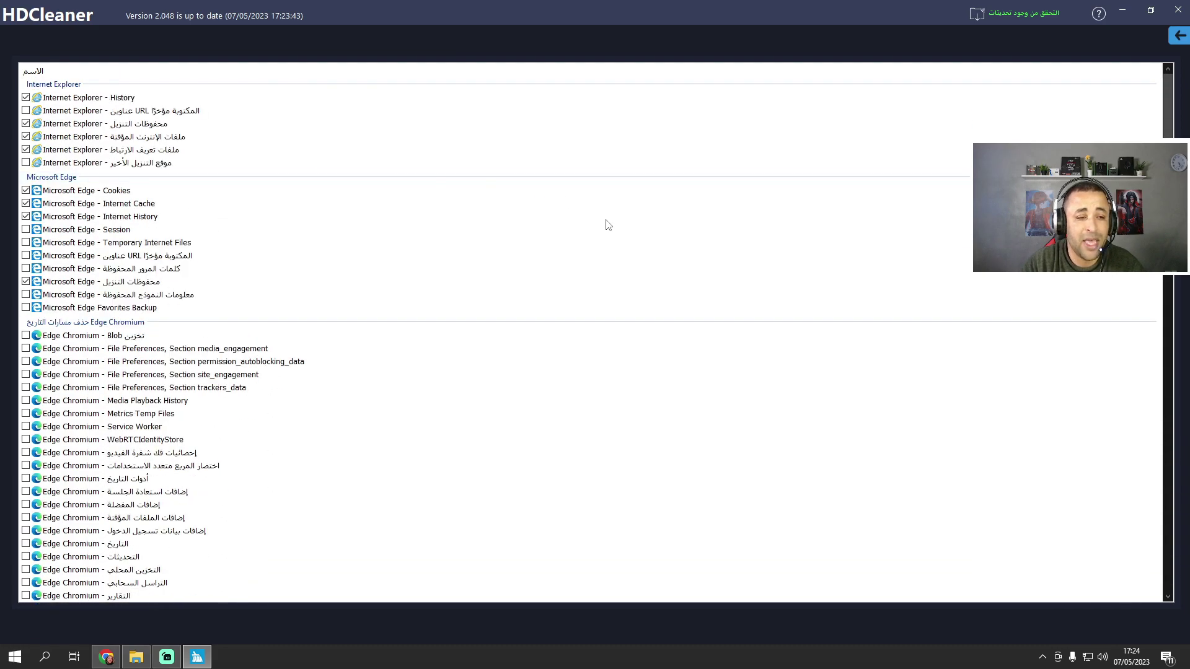
scroll(185, 236, "down", 5)
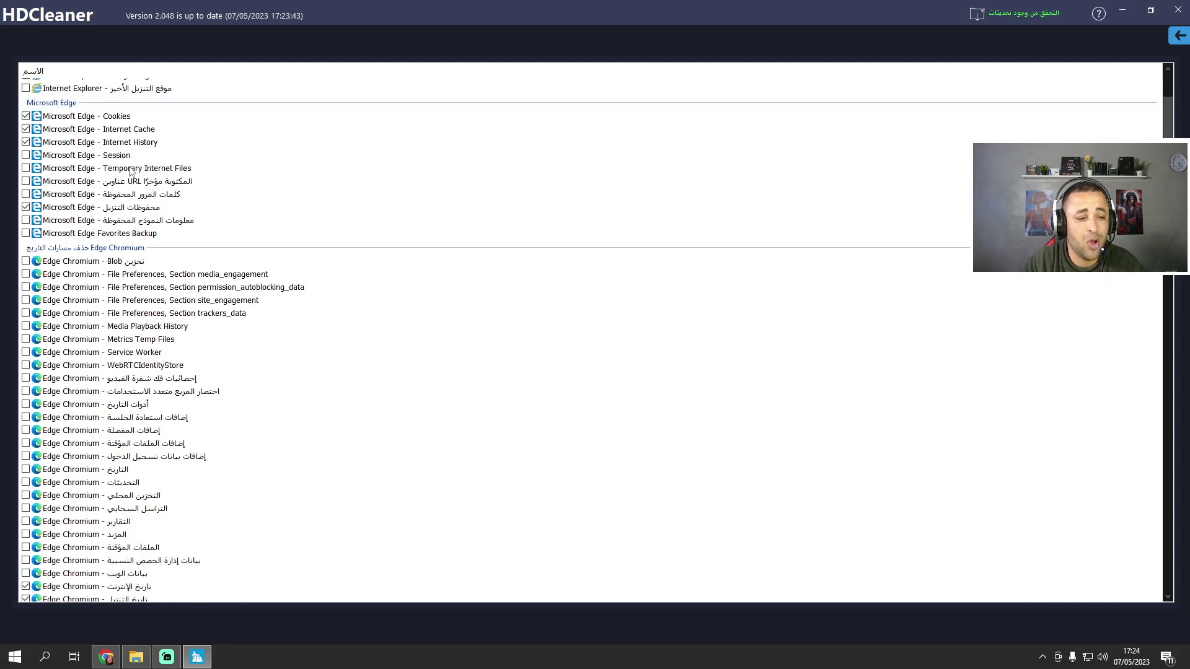
scroll(126, 310, "down", 5)
scroll(142, 308, "down", 12)
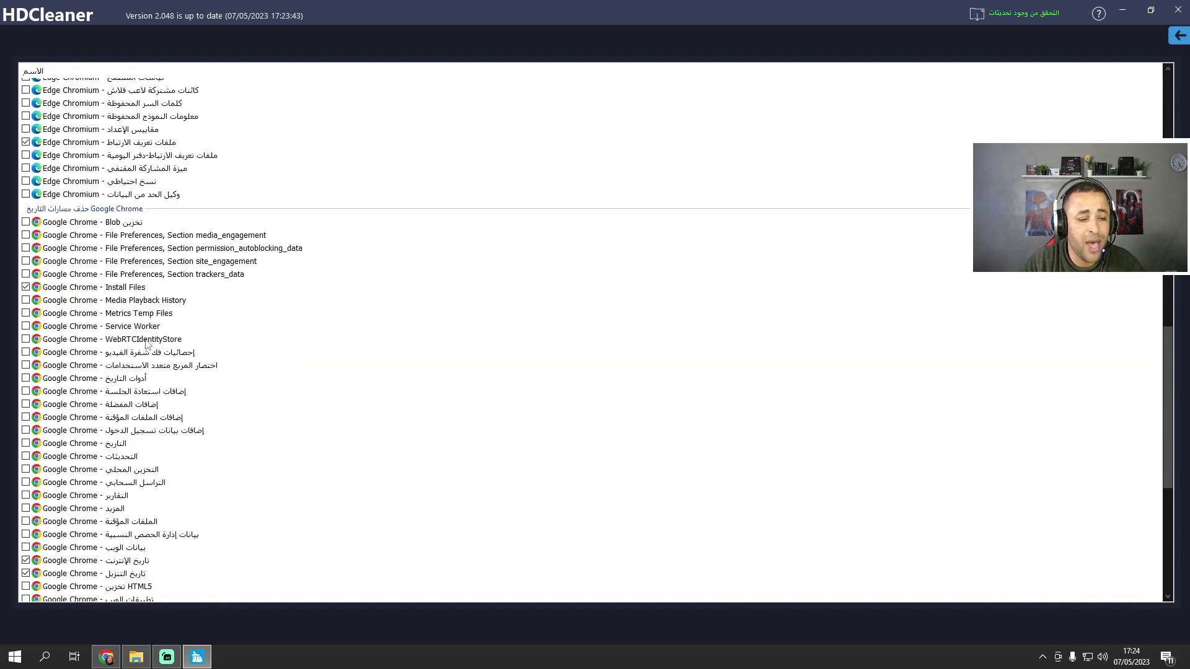
left_click(1178, 36)
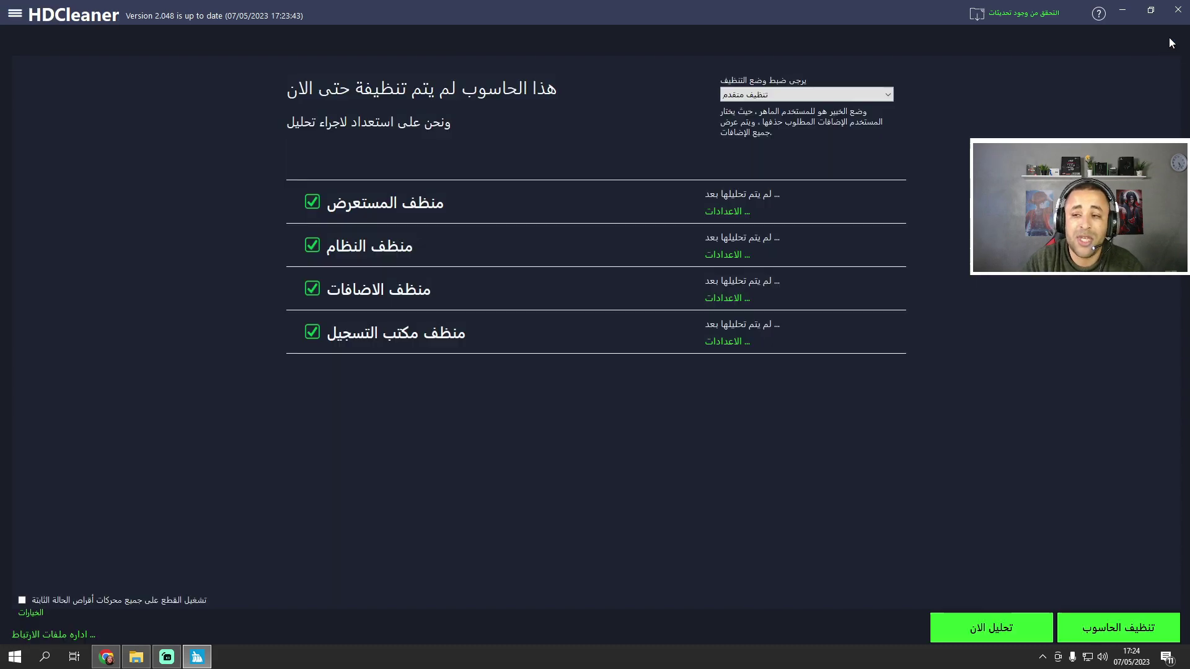
Review the system cleaner's (منظف النظام) list of Windows cleanup items down to its end, then return to the main screen
left_click(719, 254)
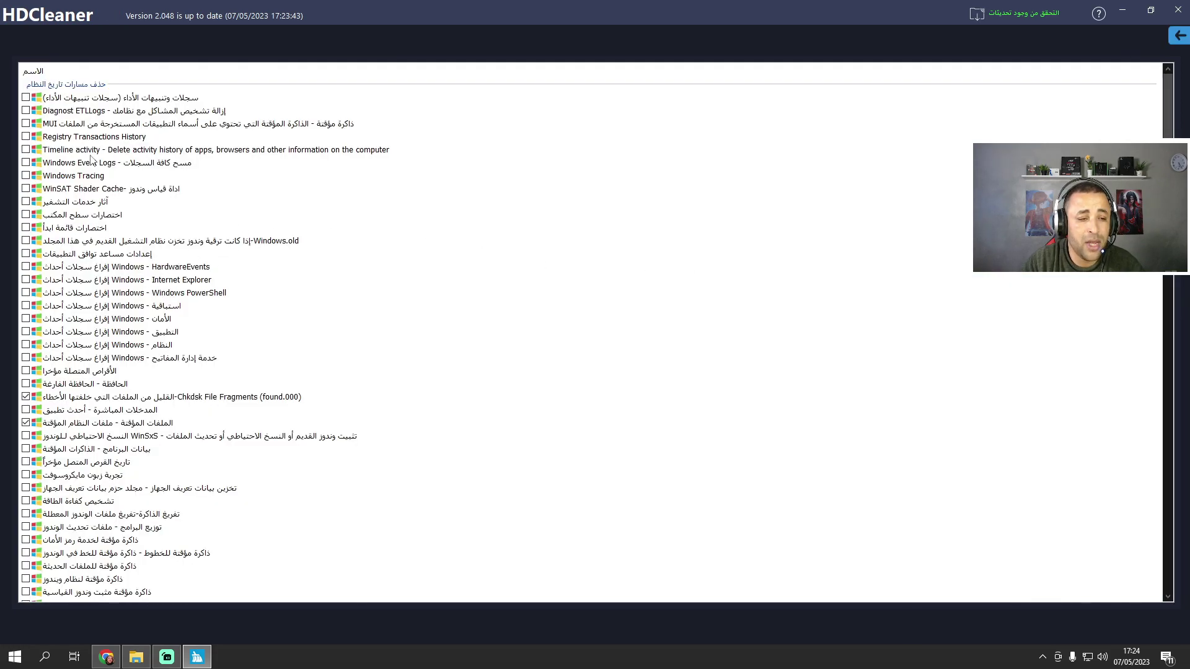
scroll(148, 233, "down", 10)
scroll(147, 245, "down", 15)
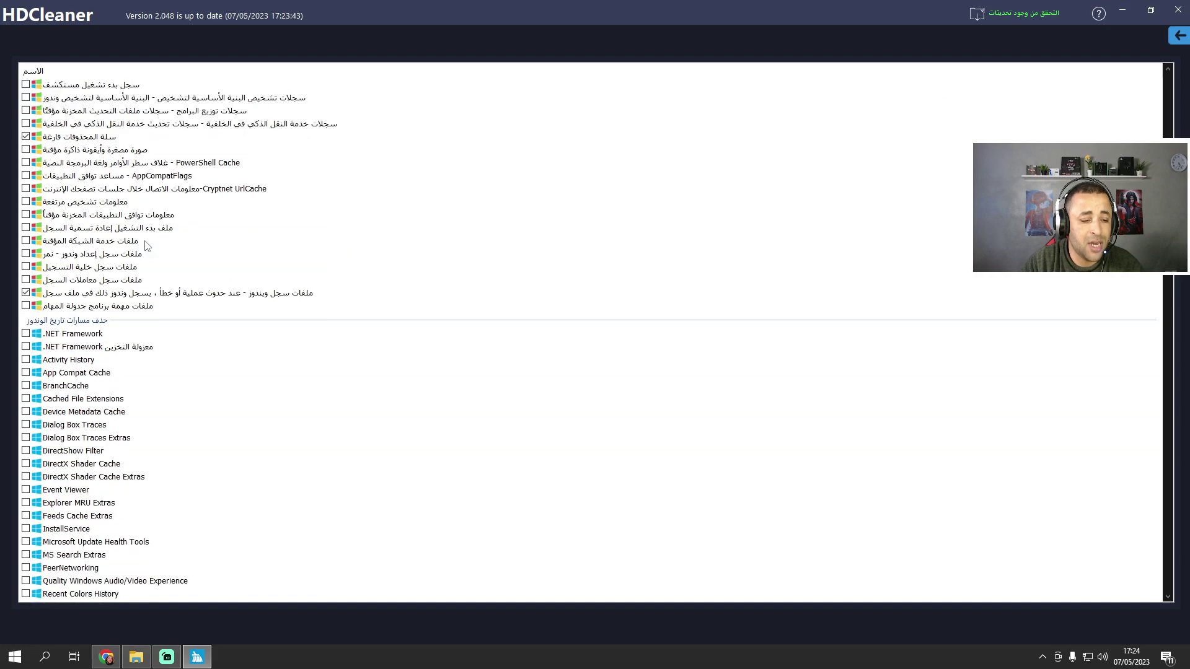
scroll(187, 318, "down", 20)
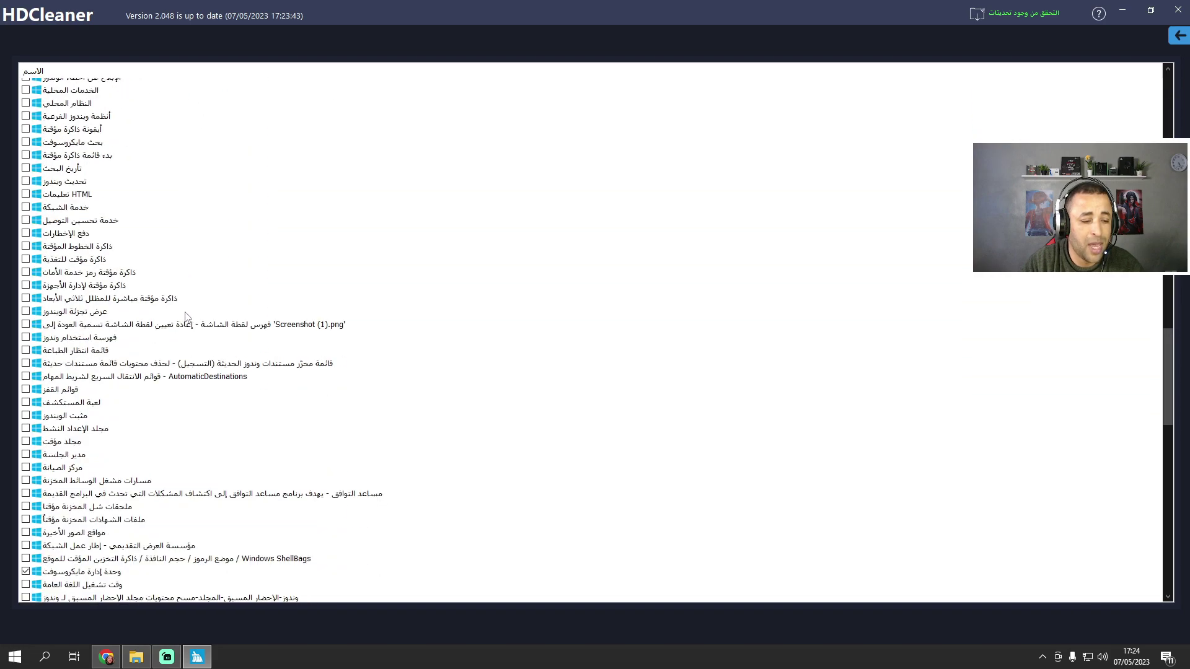
scroll(510, 348, "down", 5)
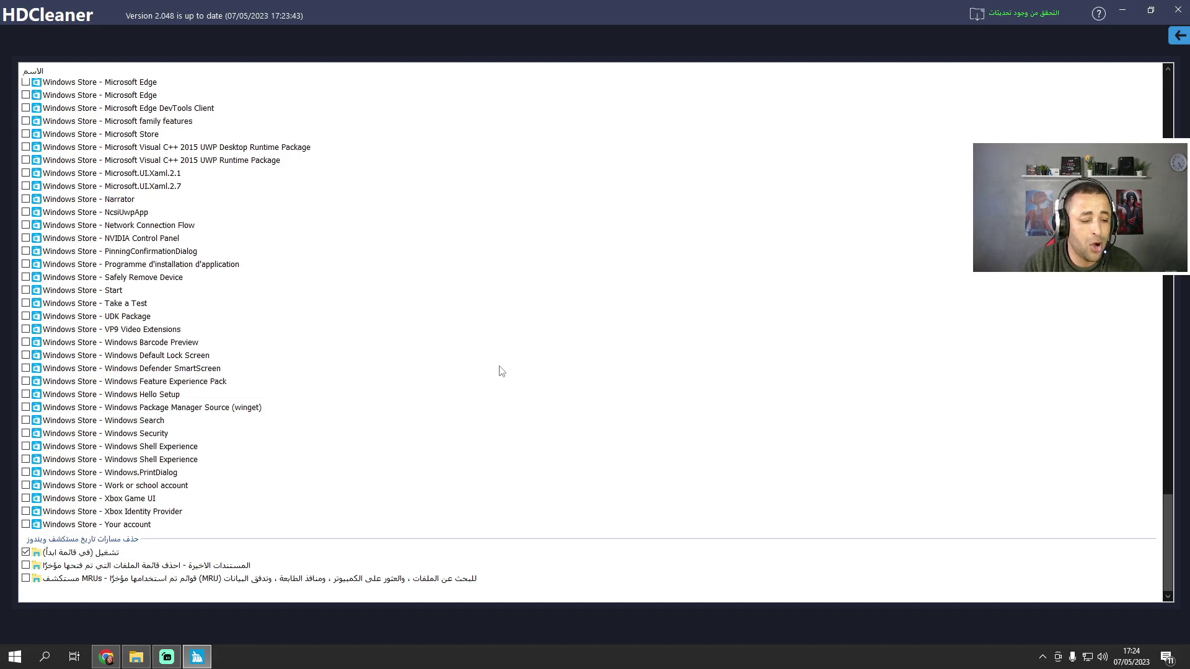
left_click(1179, 37)
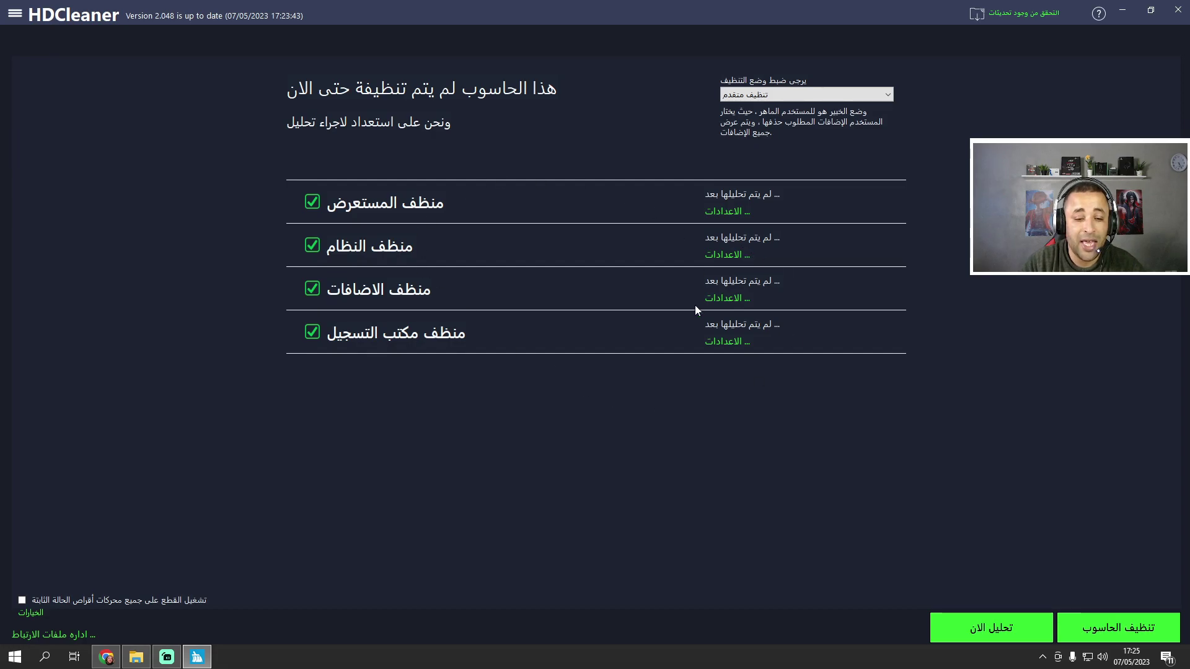
Review the item lists in the plugin cleaner (منظف الاضافات) and registry cleaner (منظف مكتب التسجيل) settings, then return to the main screen
left_click(728, 298)
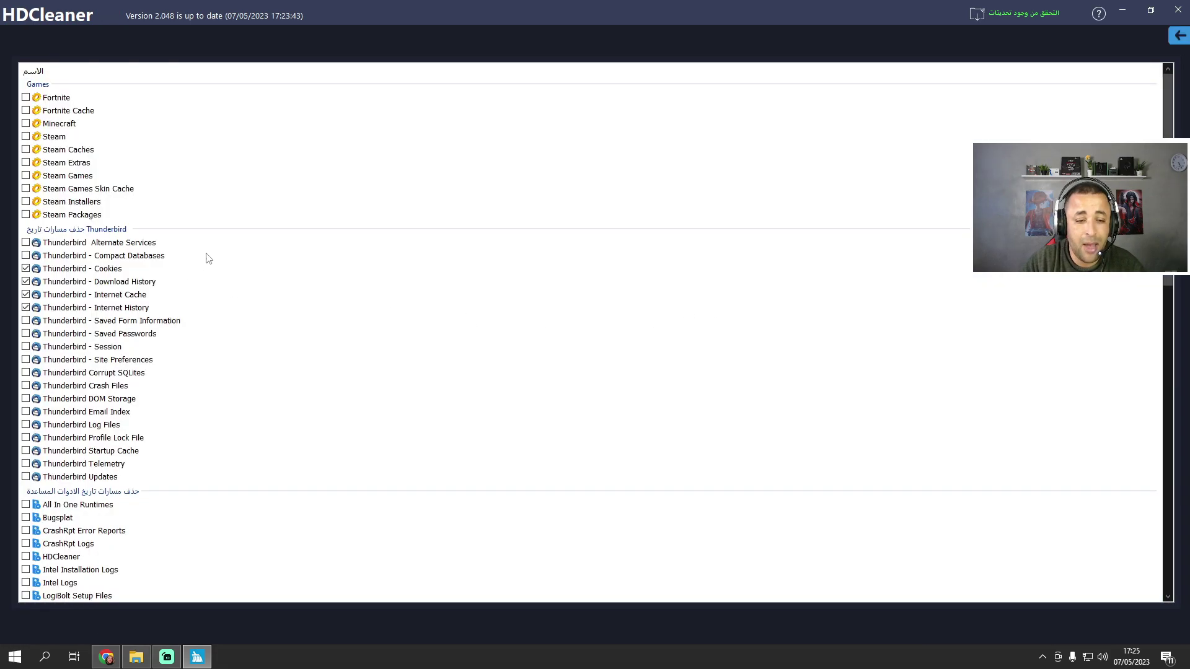
scroll(205, 403, "down", 10)
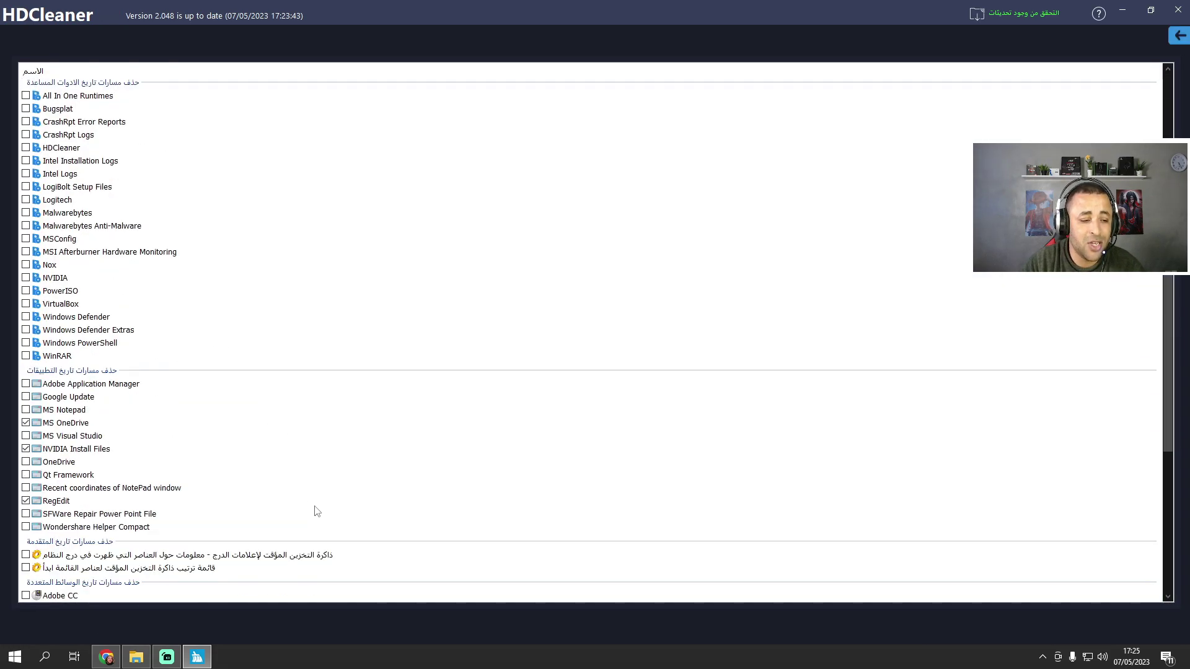
scroll(397, 465, "up", 10)
left_click(1181, 38)
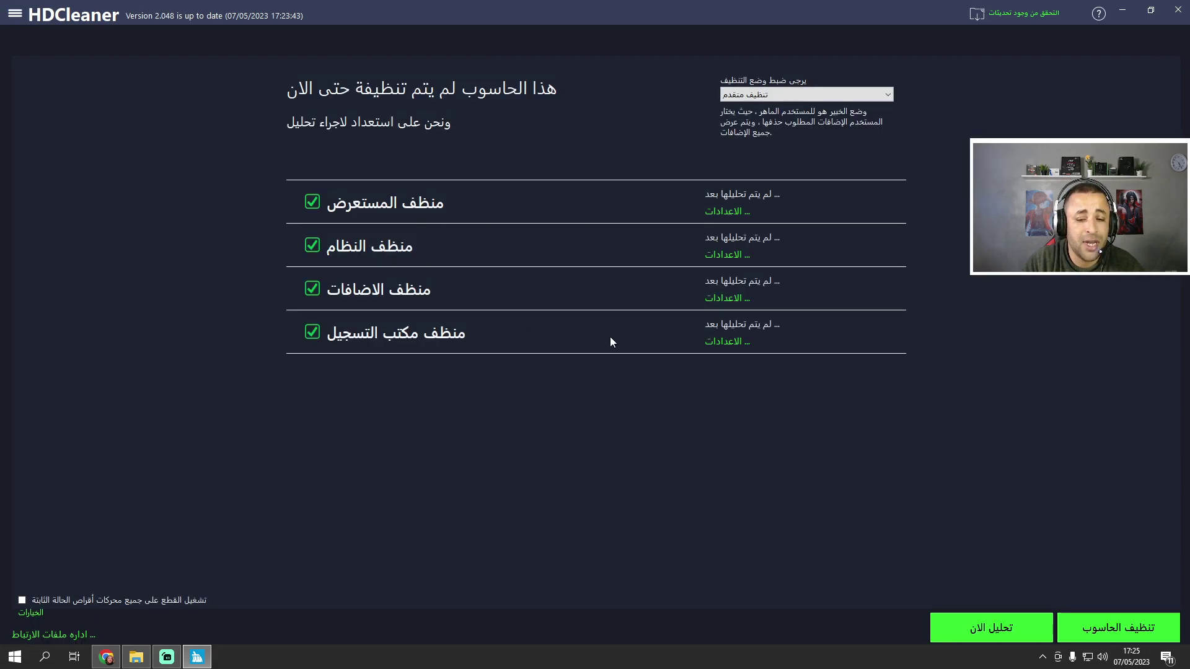
left_click(723, 338)
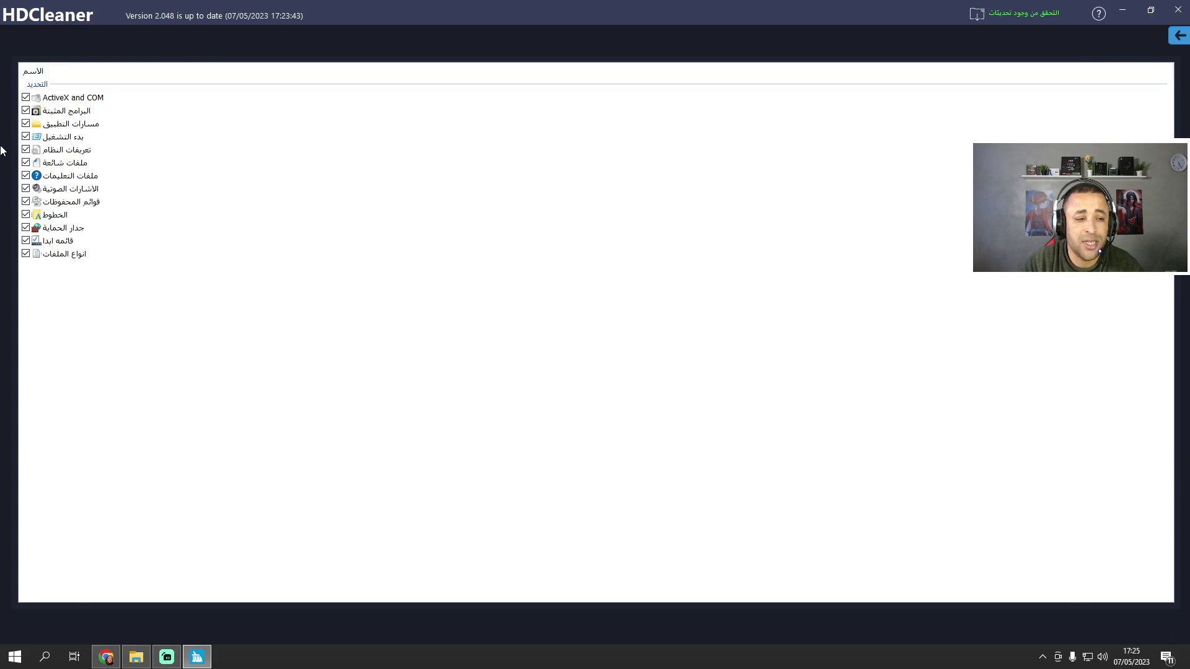
left_click(1182, 36)
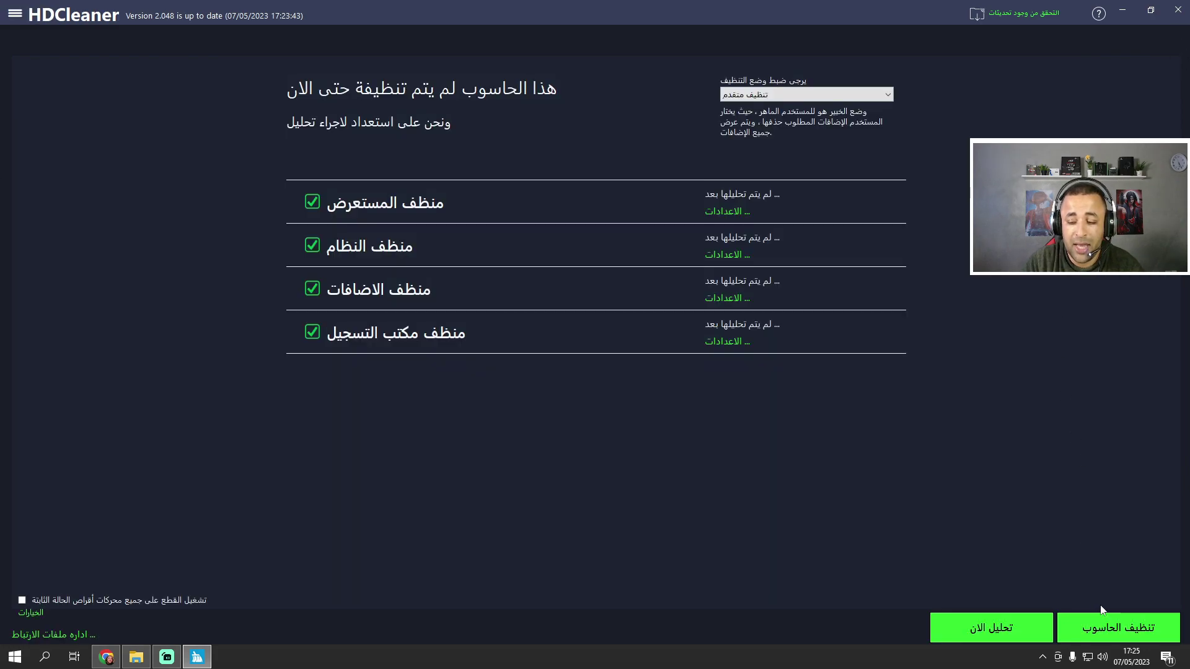
Analyze the computer without closing Google Chrome, then review the result details of the browser cleaner and the system cleaner
left_click(1008, 636)
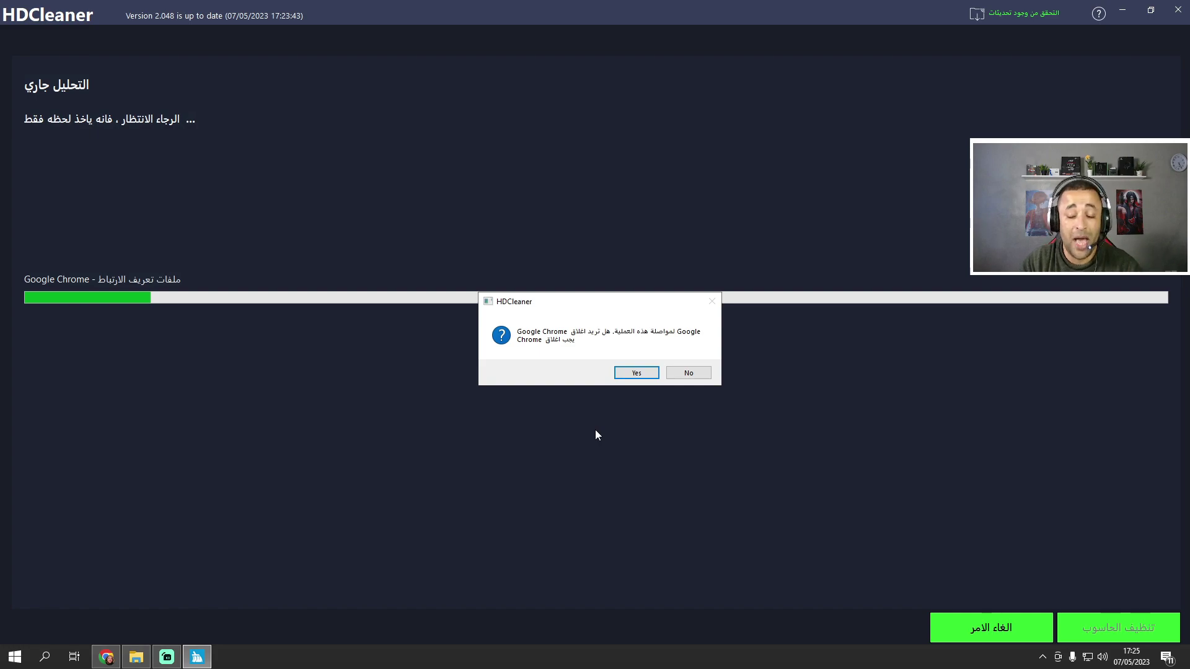
left_click(688, 374)
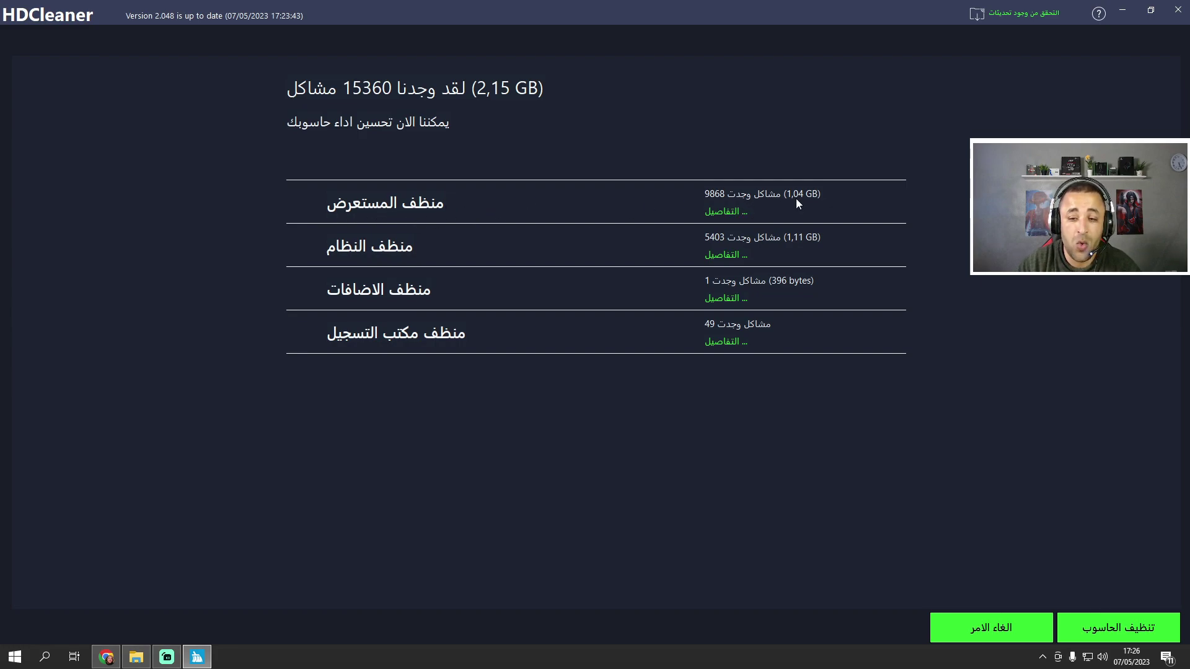
left_click(734, 213)
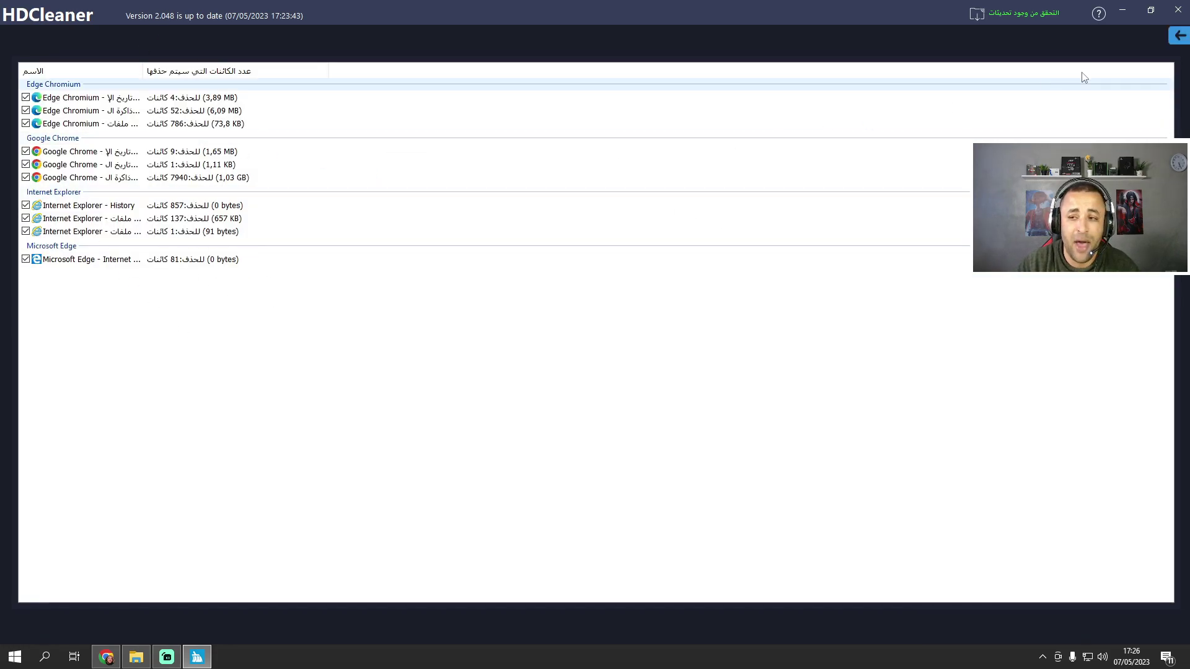
left_click(1179, 35)
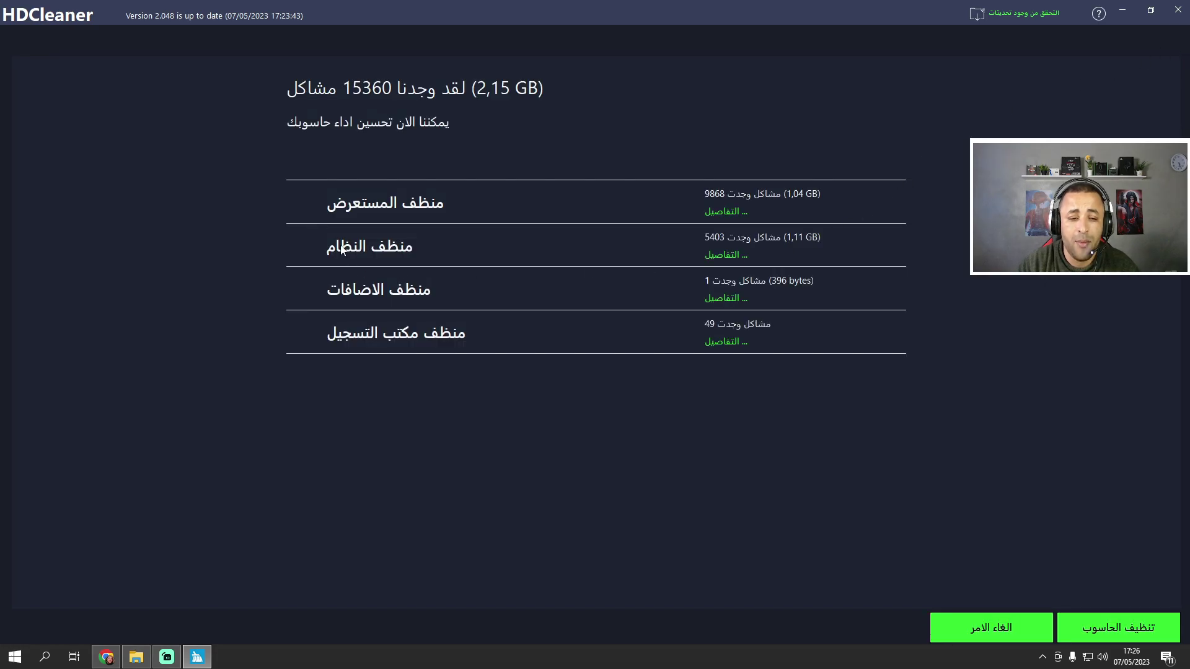
left_click(726, 255)
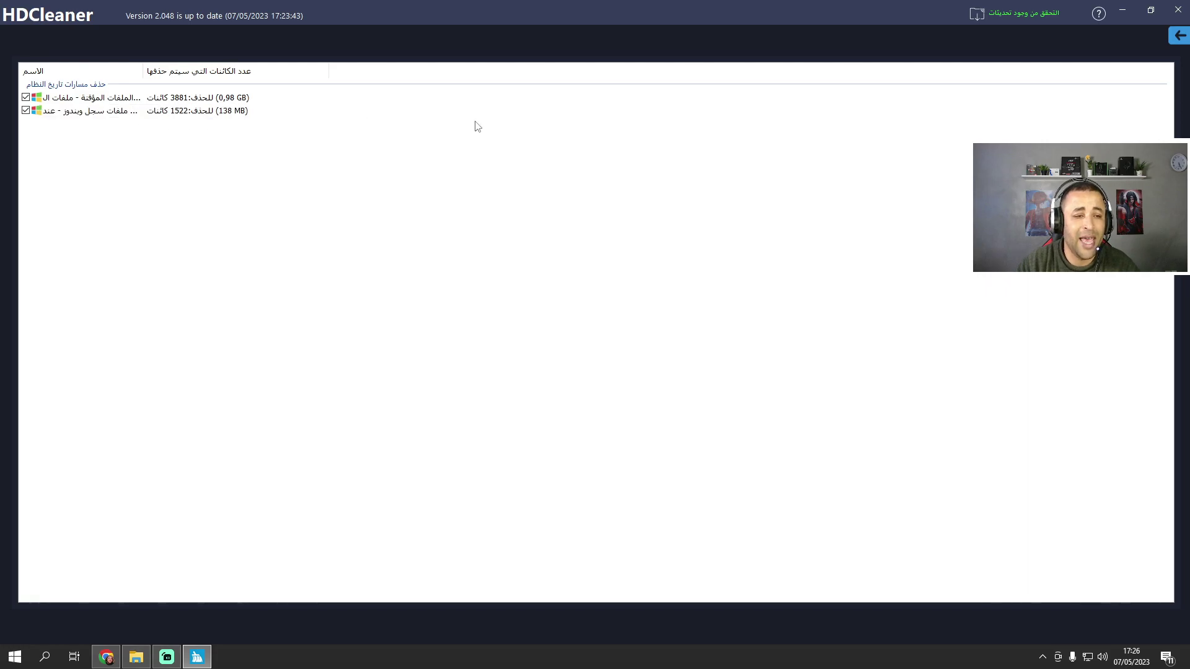
left_click(1179, 36)
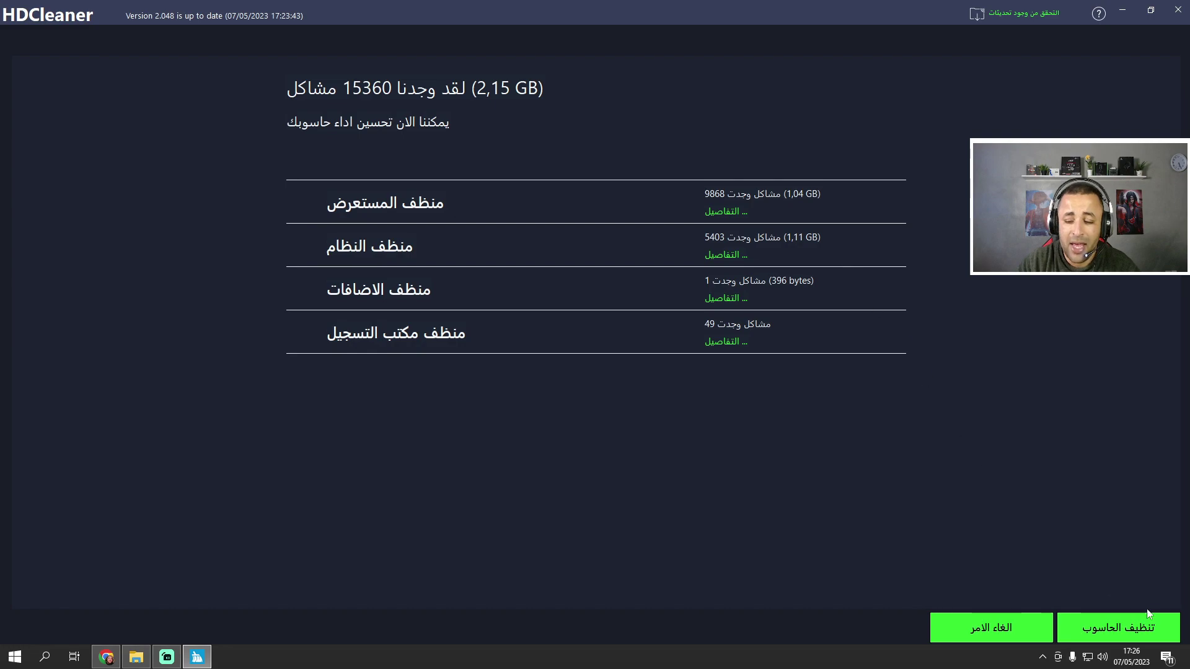
Clean the computer of the found problems while keeping Google Chrome open, then return to the main screen
left_click(1133, 639)
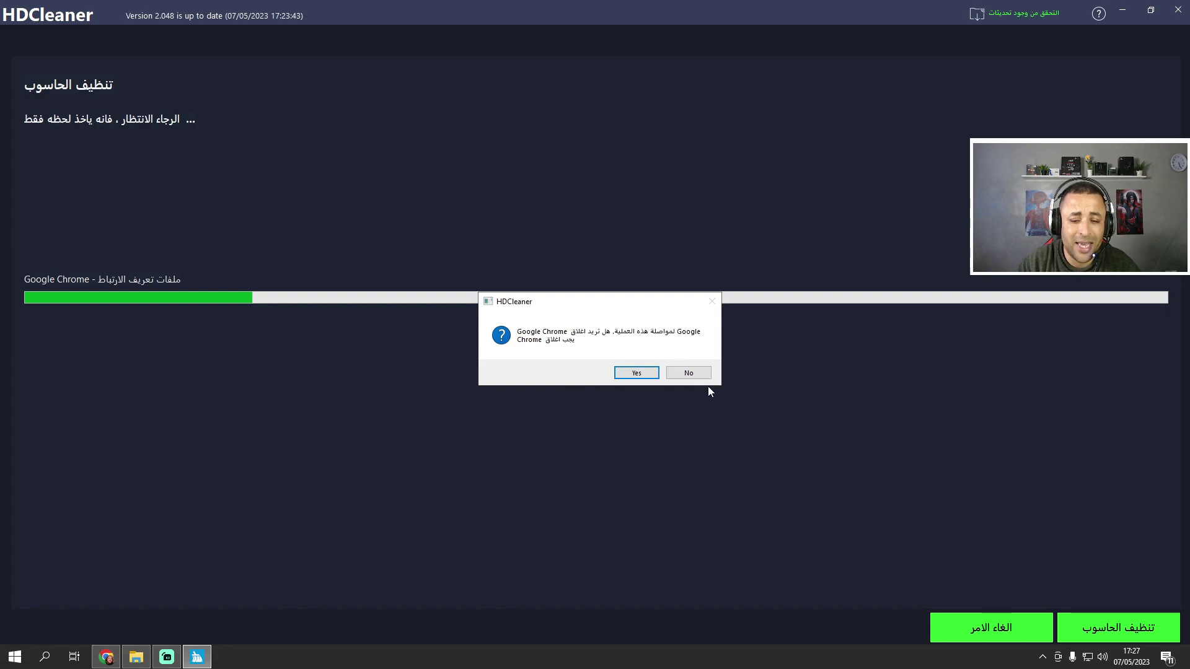
left_click(684, 375)
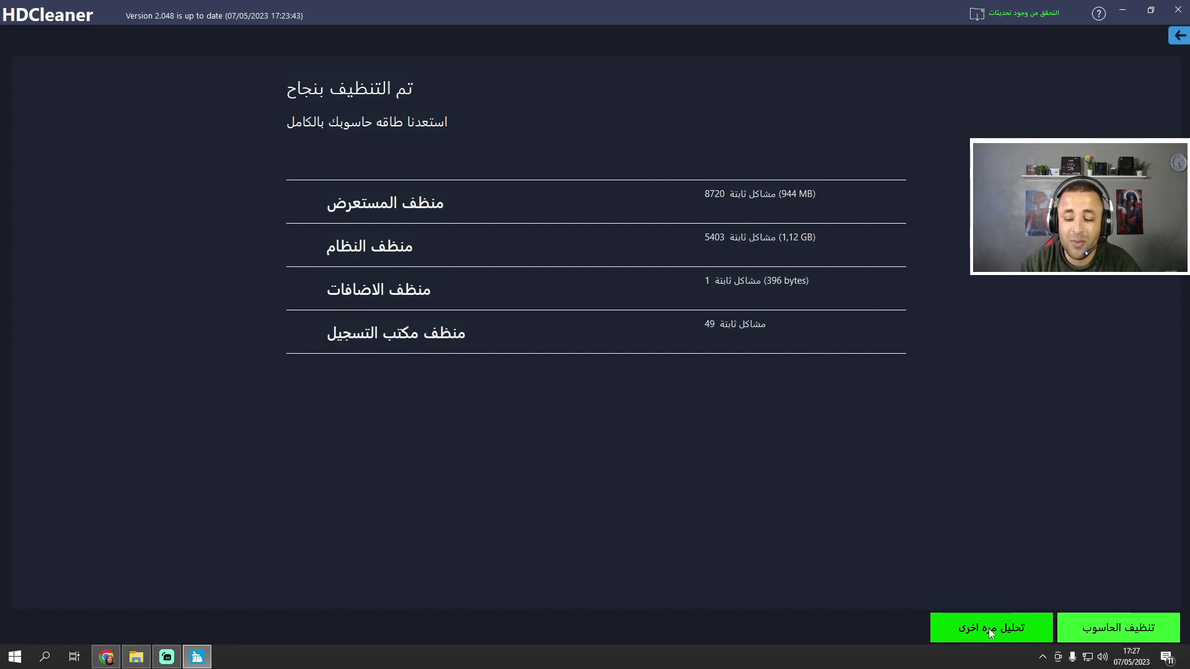
left_click(1179, 37)
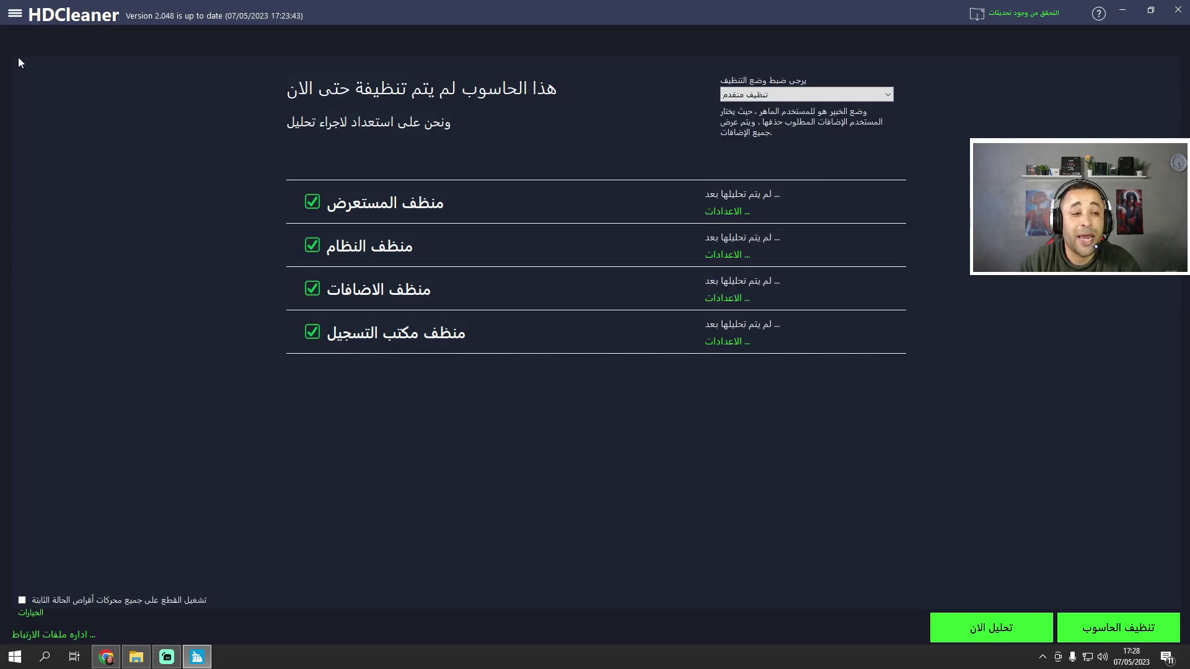
Open the startup programs manager (برامج بدء التشغيل) among the system tools and review its Windows, scheduled tasks, services and context menu lists
left_click(14, 13)
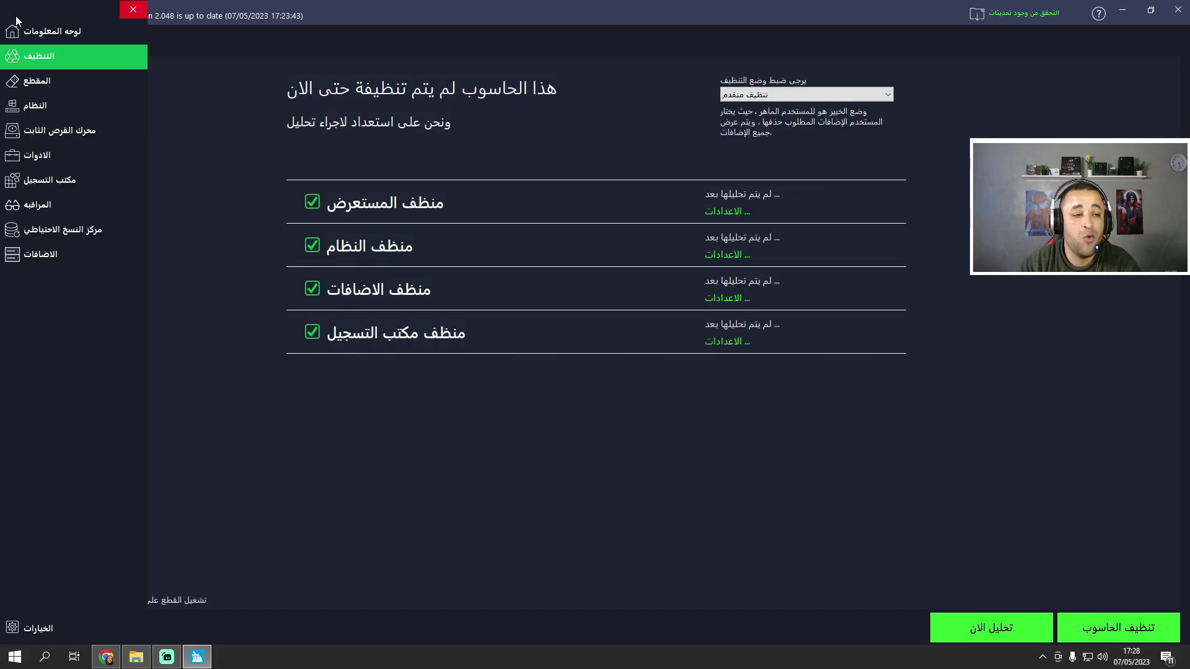
left_click(38, 81)
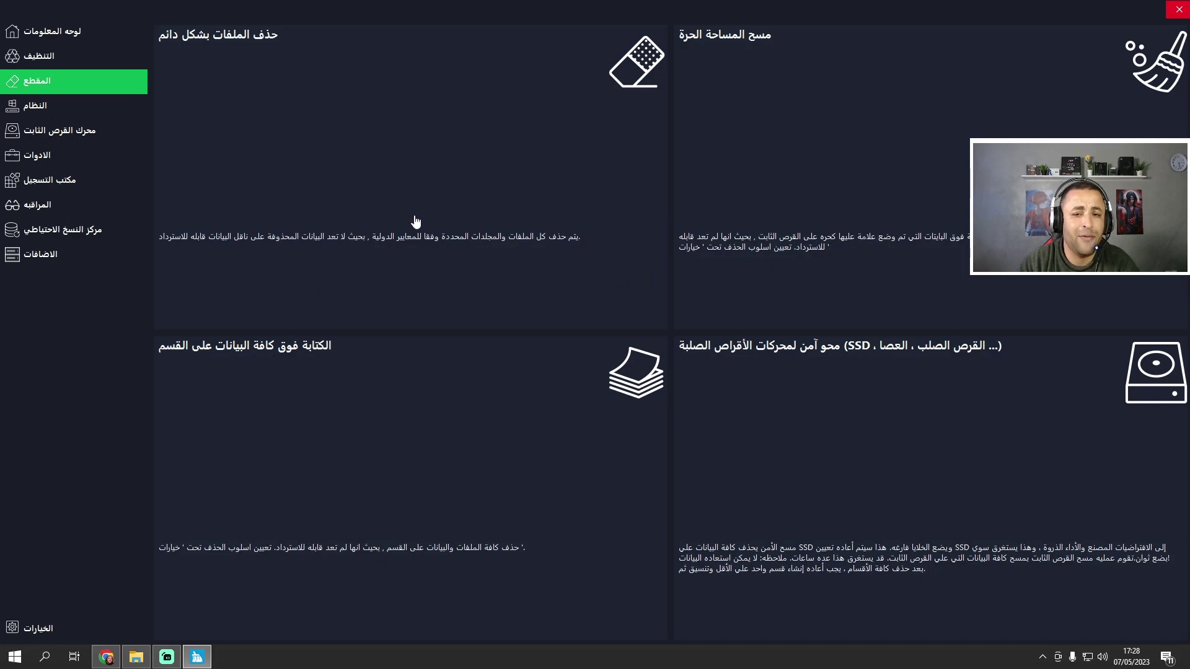
left_click(33, 112)
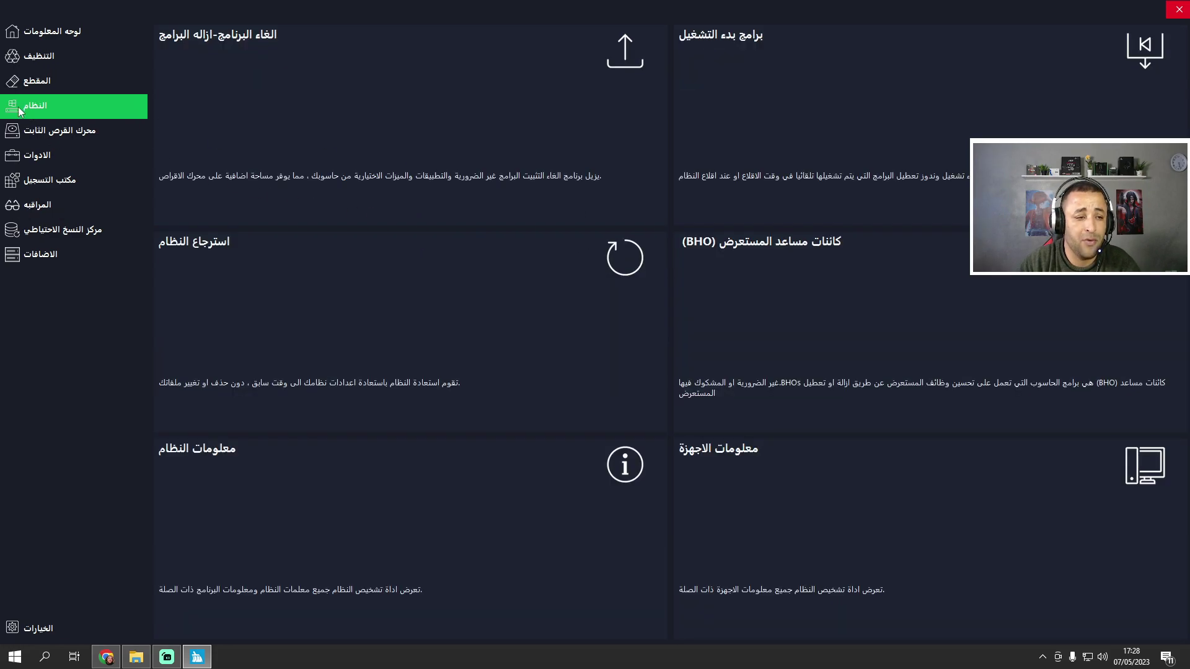
left_click(768, 96)
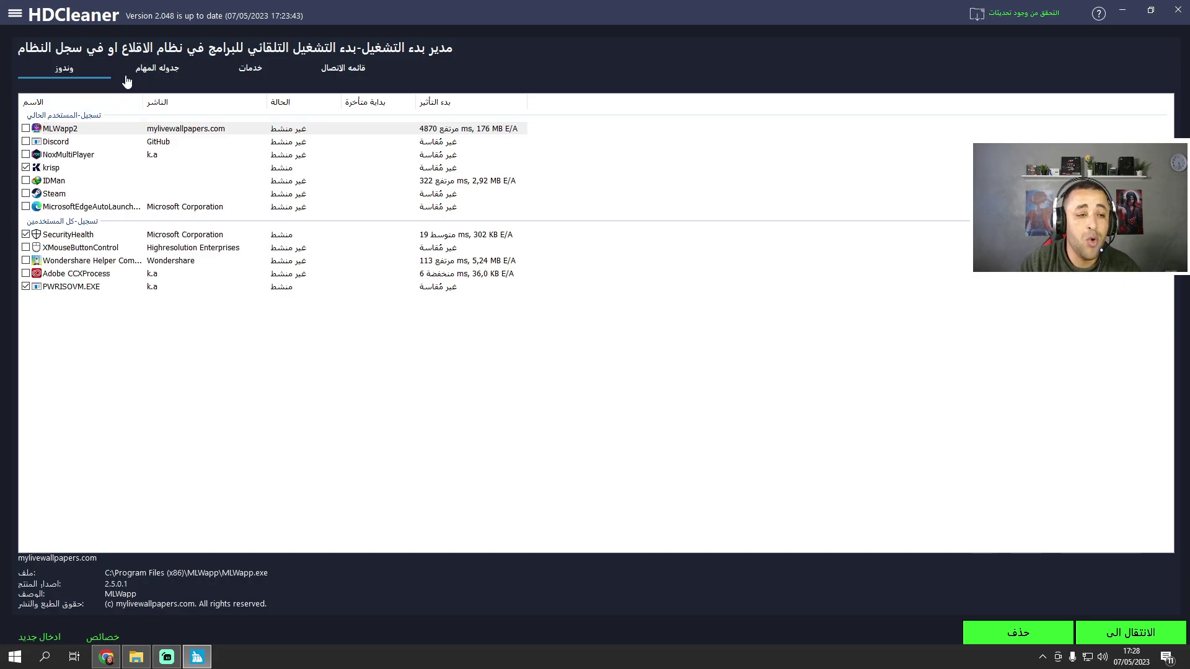
left_click(161, 73)
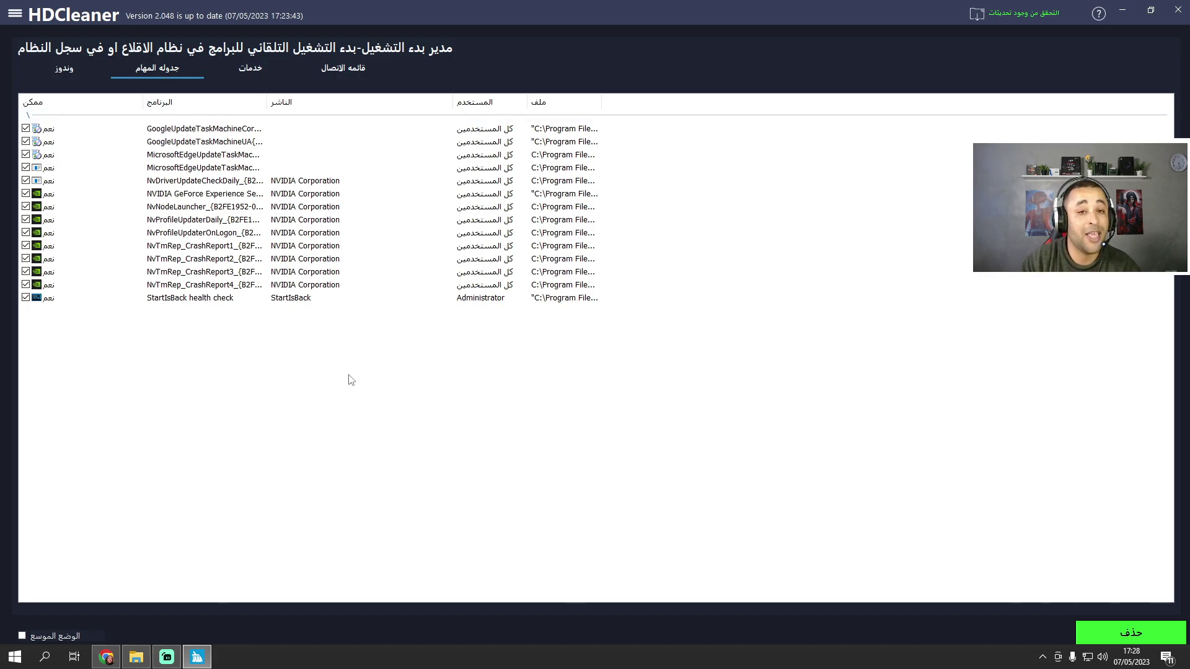
left_click(248, 75)
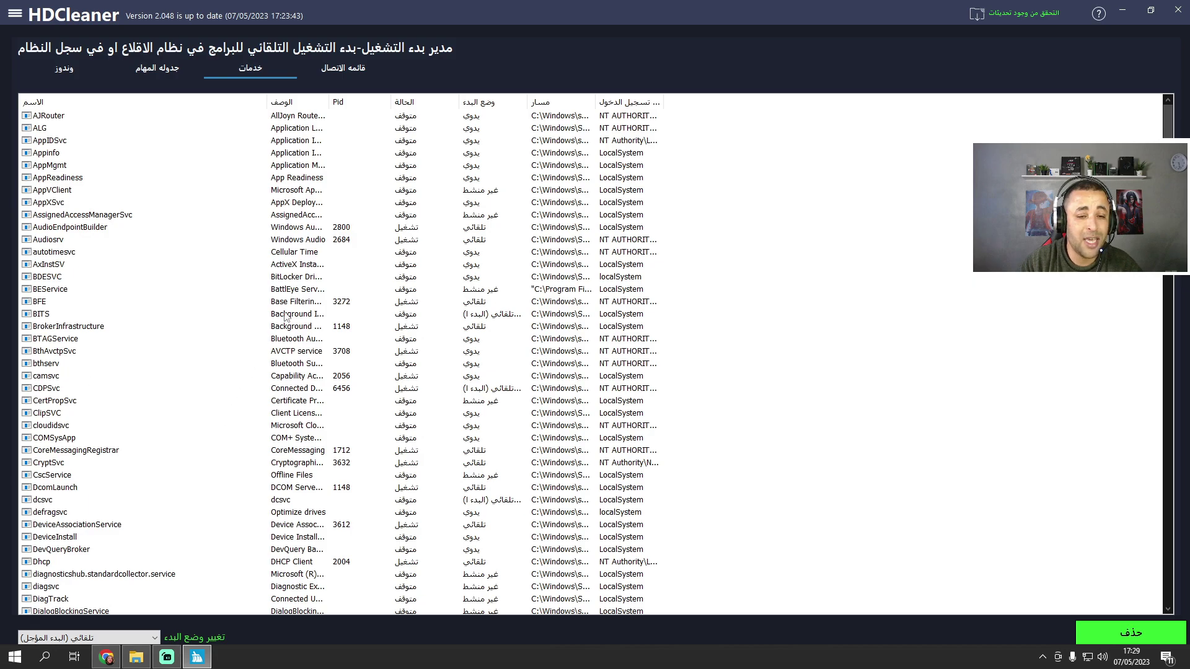
left_click(296, 119)
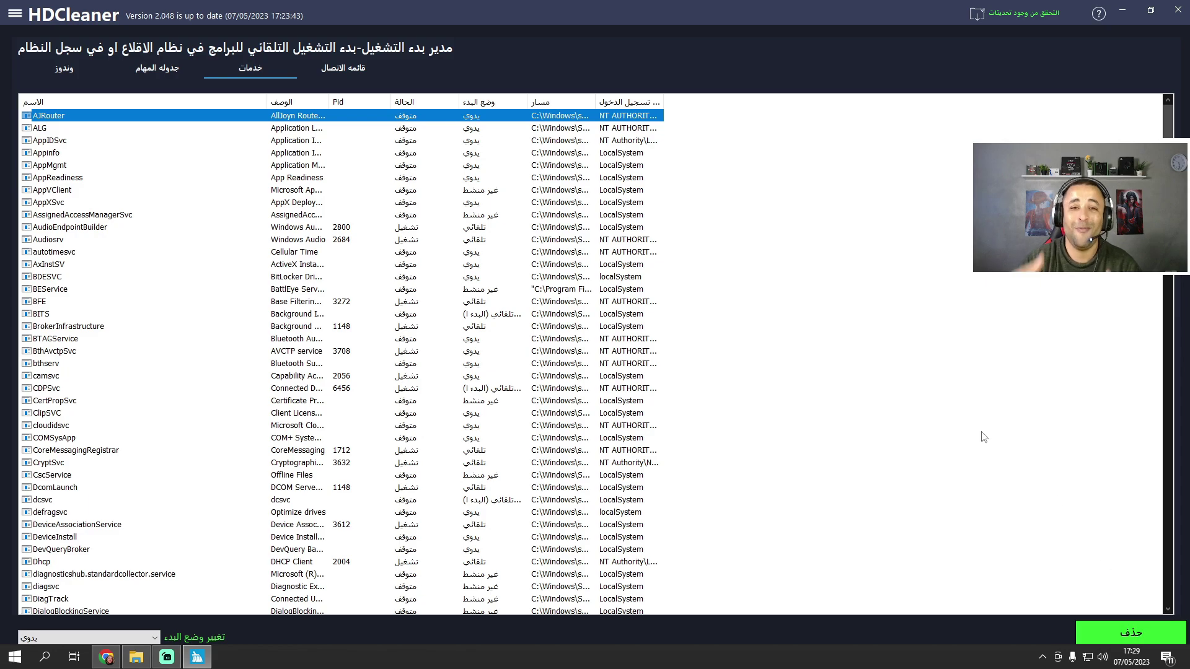
left_click(353, 75)
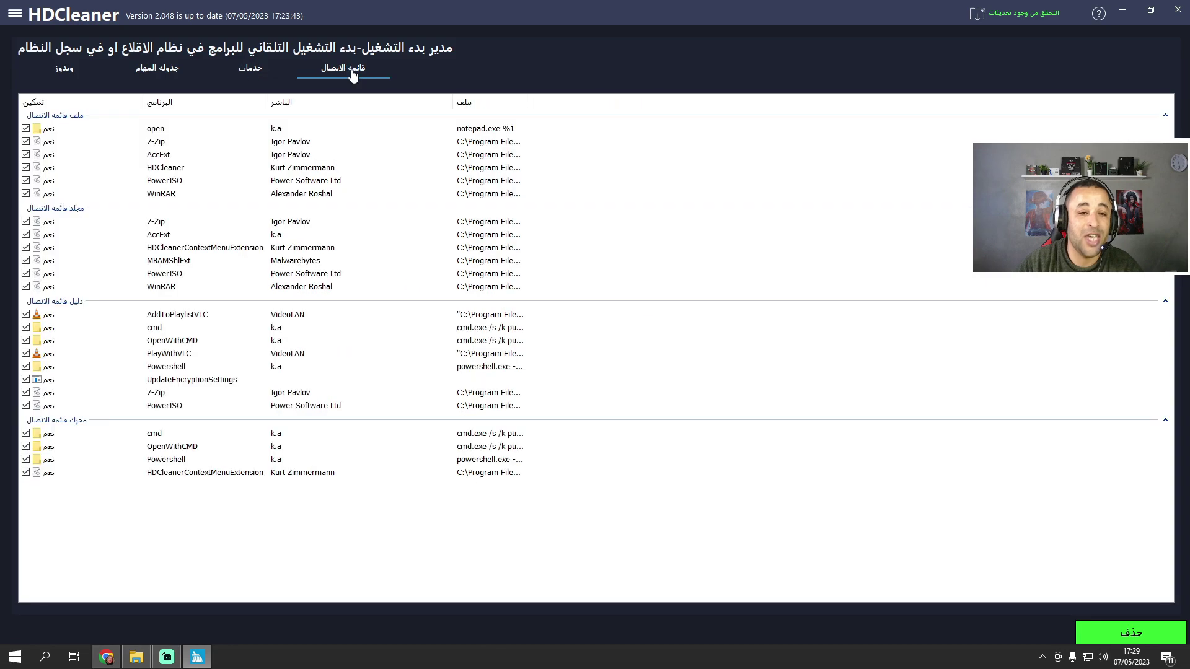
Delete the krisp entry from the Windows startup programs and confirm its removal
left_click(57, 70)
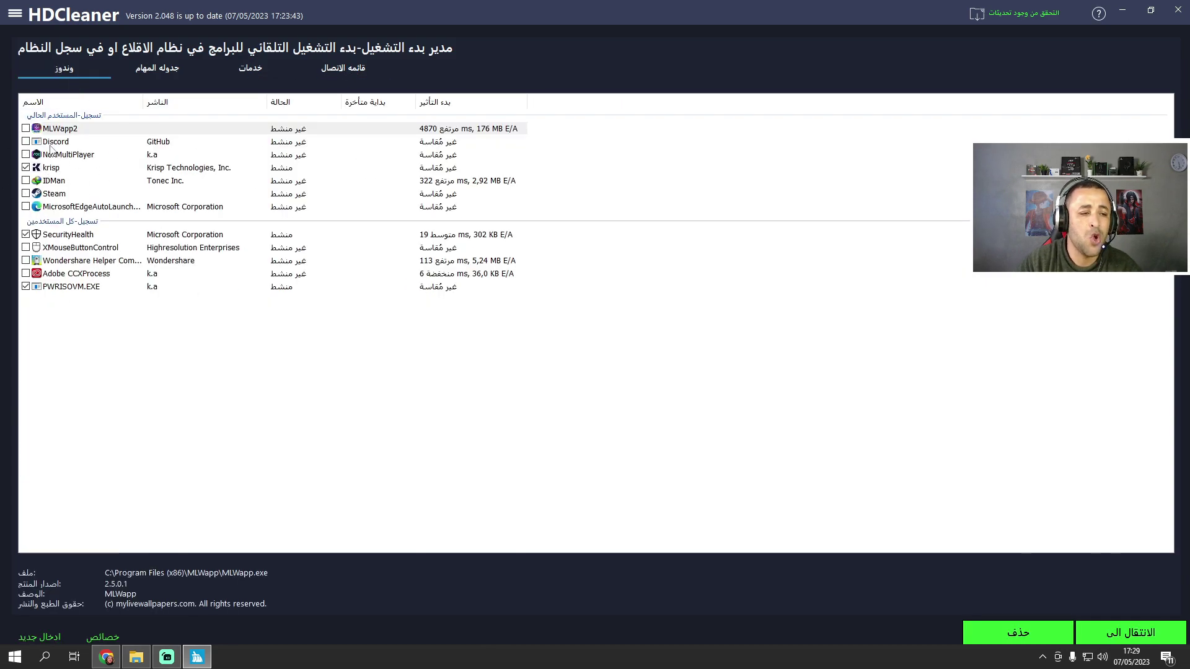
left_click(26, 170)
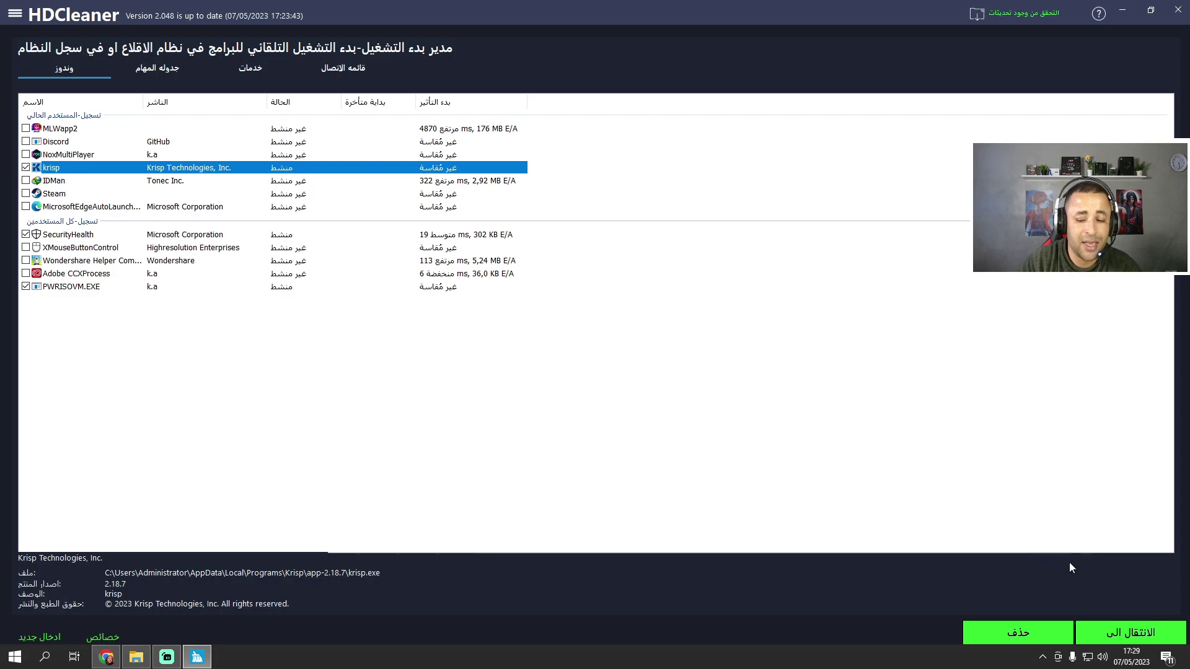
left_click(1026, 641)
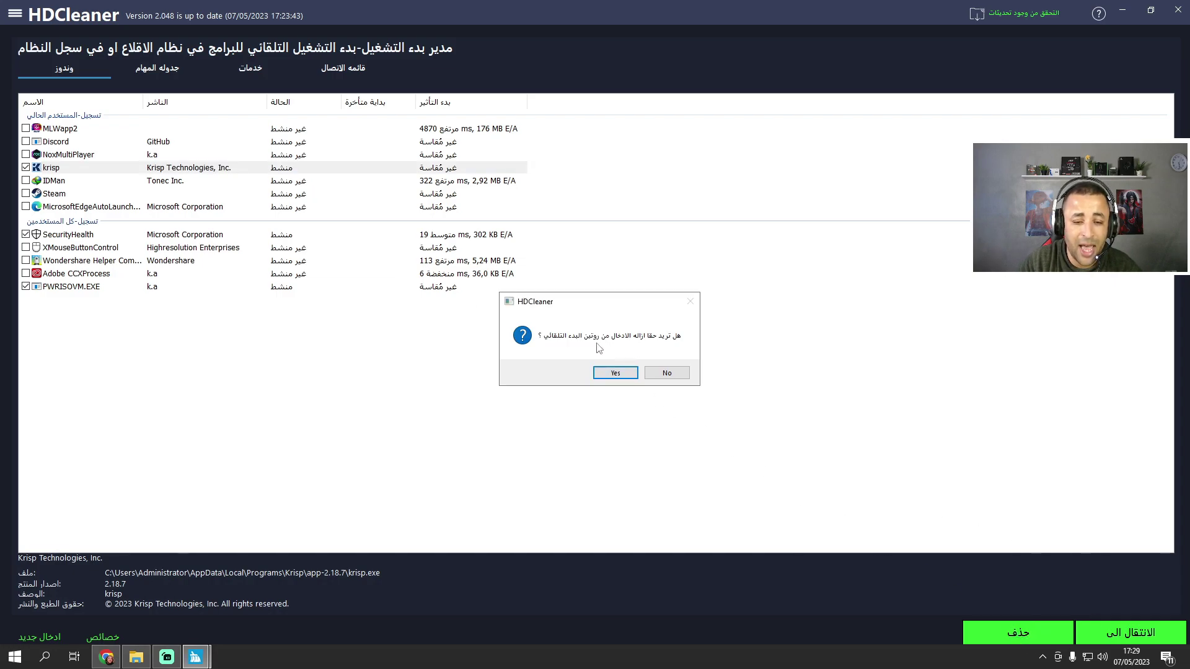
left_click(615, 372)
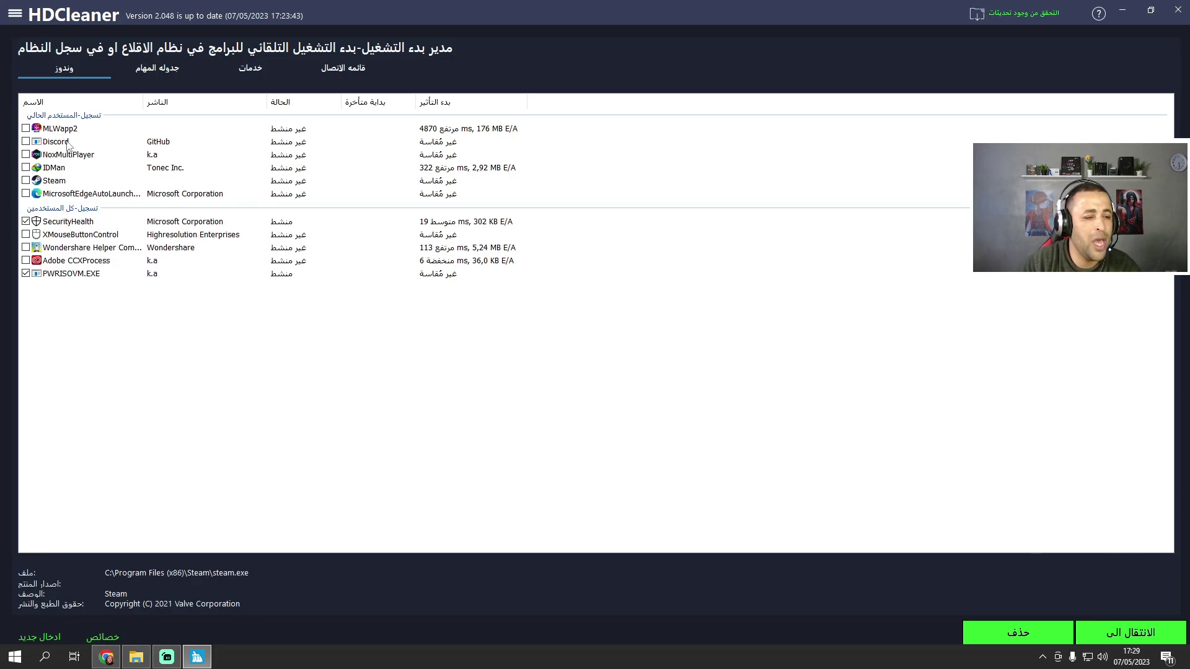
Check Local Disk (C:) for errors with the hard drive tool Disk Doctor (طبيب القرص), then close the check summary
left_click(18, 17)
left_click(79, 132)
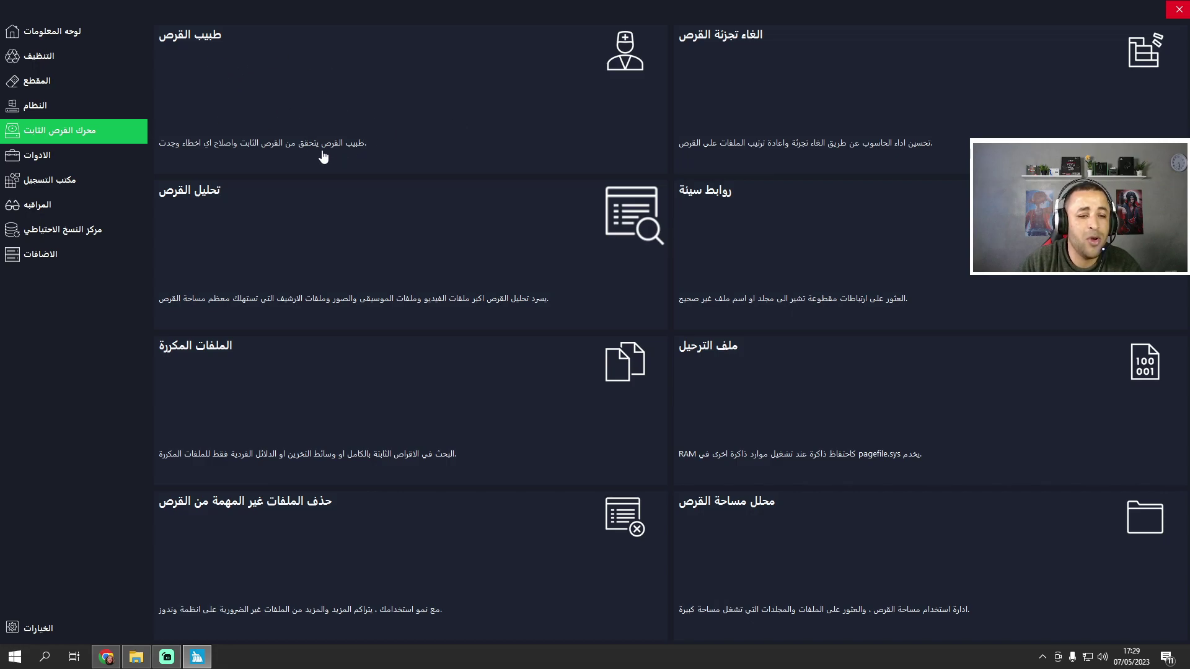
left_click(259, 129)
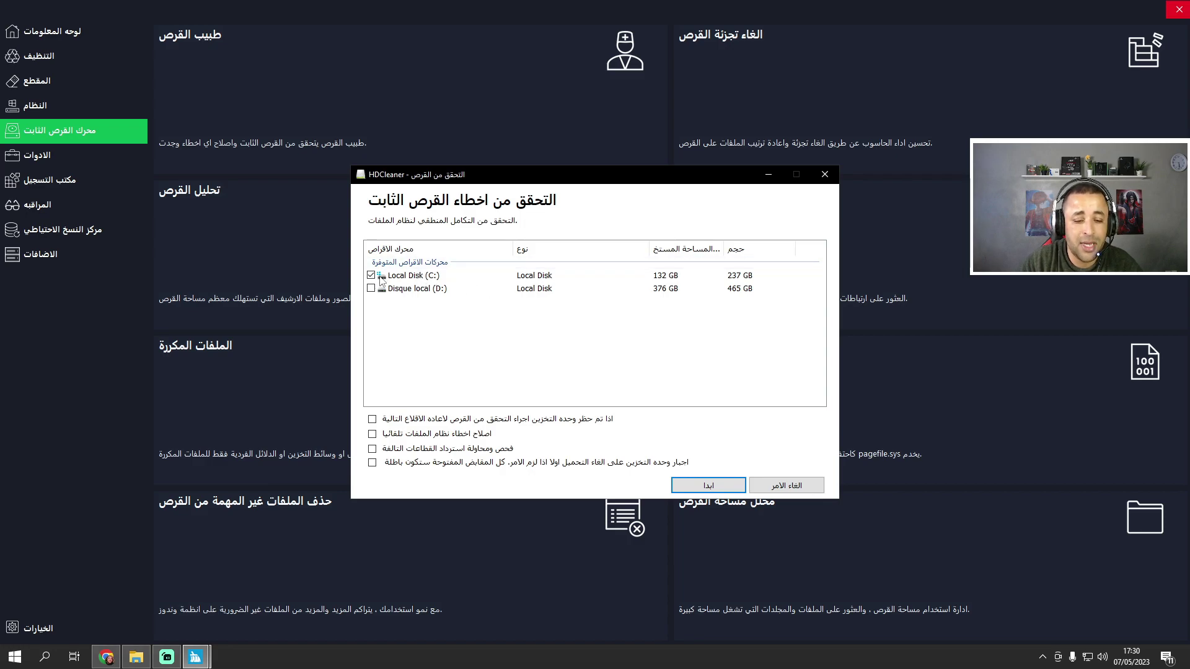
left_click(726, 487)
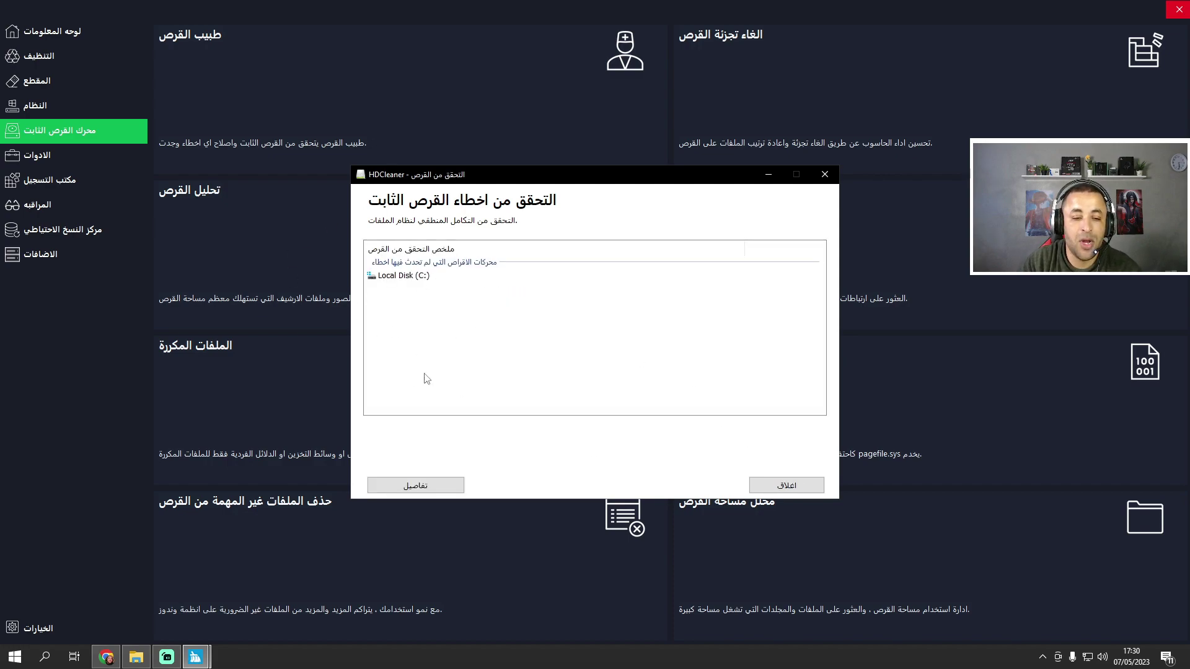
left_click(786, 488)
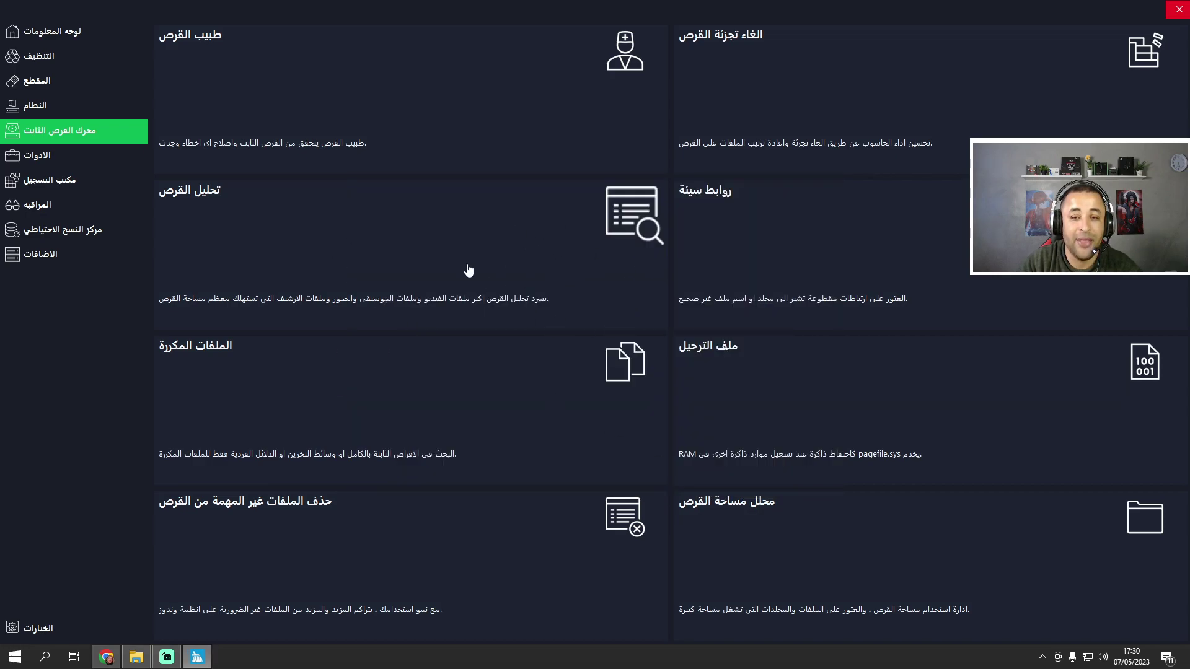
Using the defragmentation tool (الغاء تجزئة القرص), optimize Local Disk (C:) and analyze Disque local (D:)
left_click(787, 86)
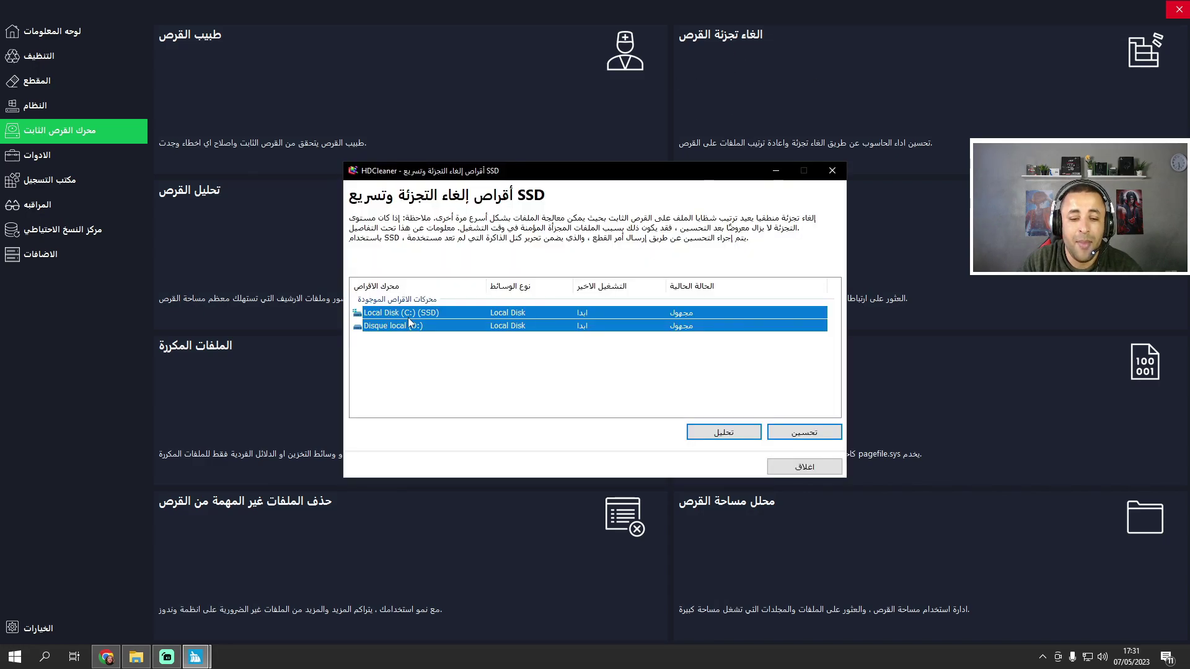
left_click(428, 313)
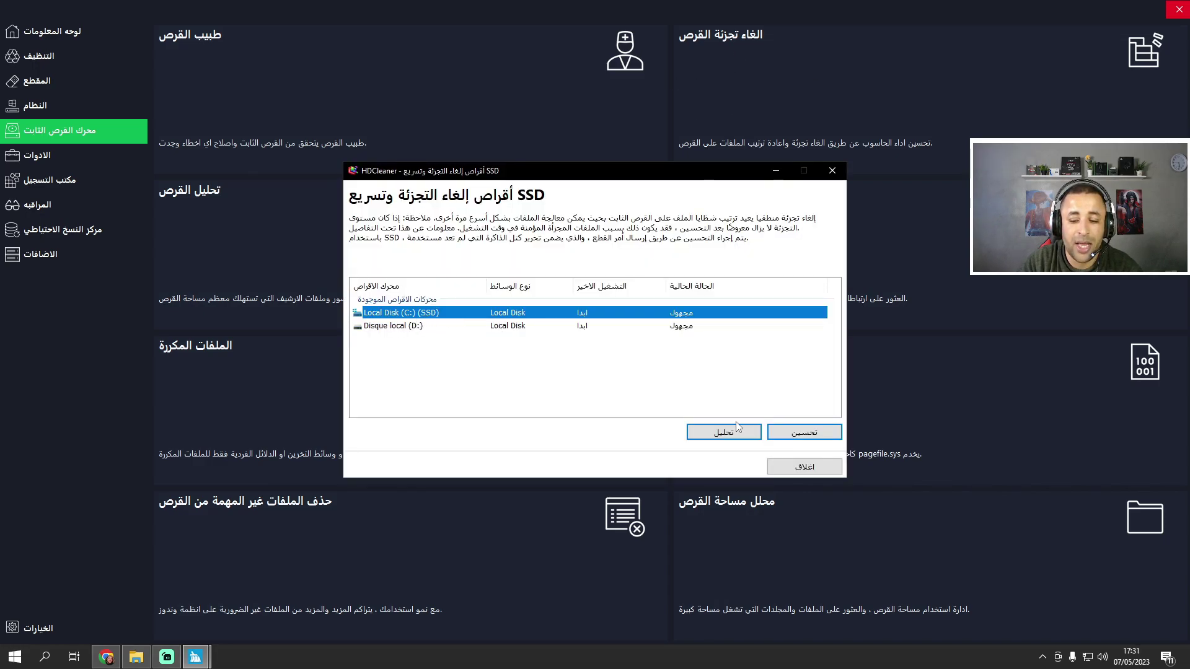
left_click(800, 433)
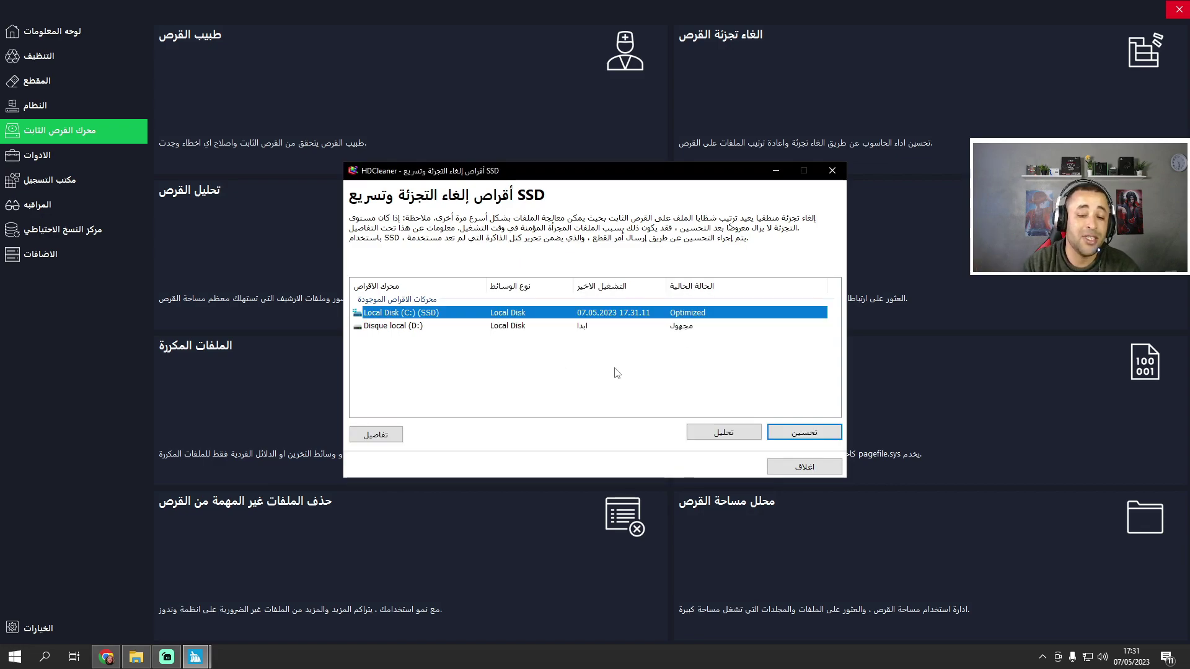
left_click(679, 332)
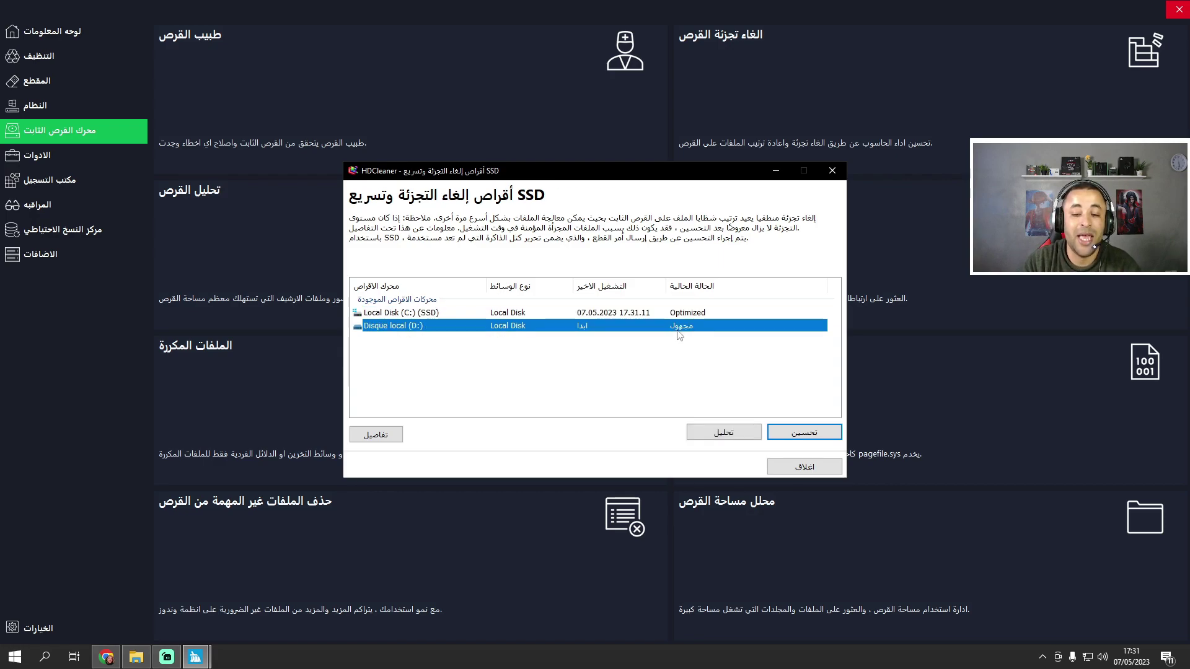
left_click(721, 433)
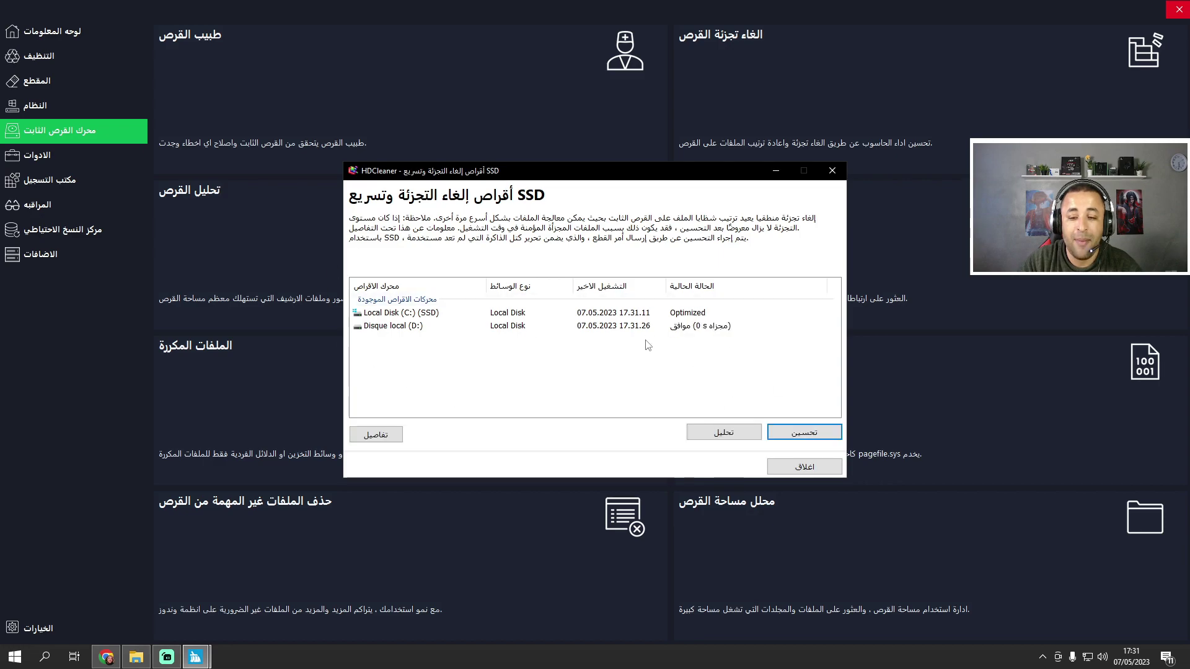
Close the defragmentation tool and run a disk analysis (تحليل القرص) of Local Disk (C:) covering all file categories
left_click(791, 471)
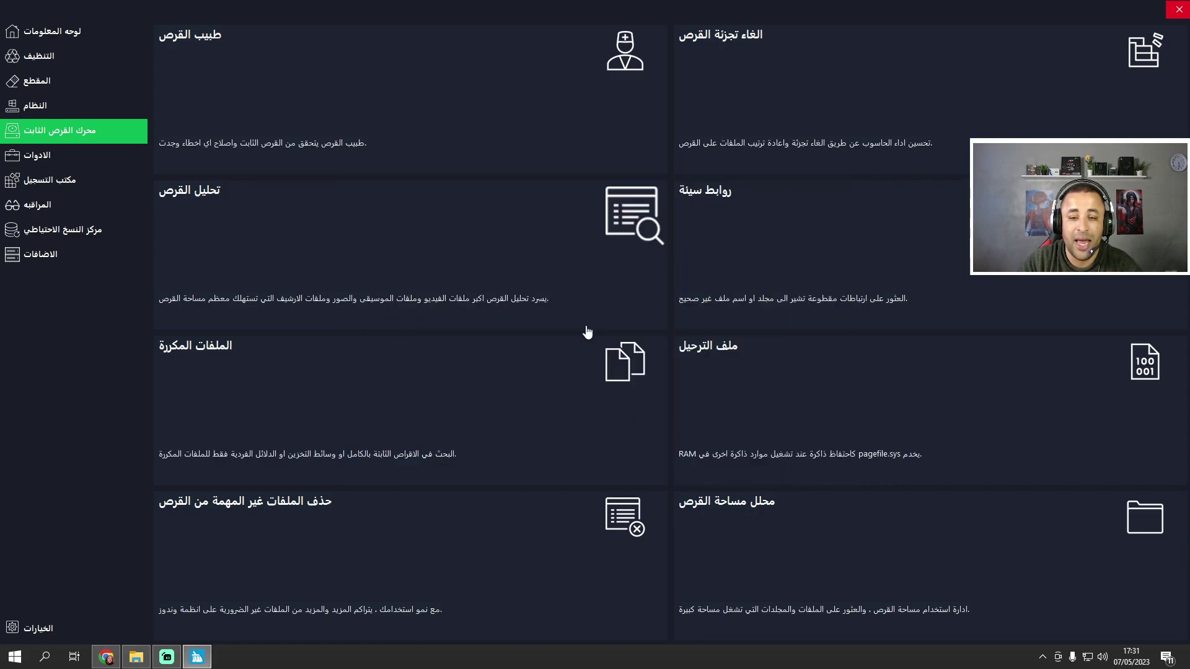
left_click(239, 225)
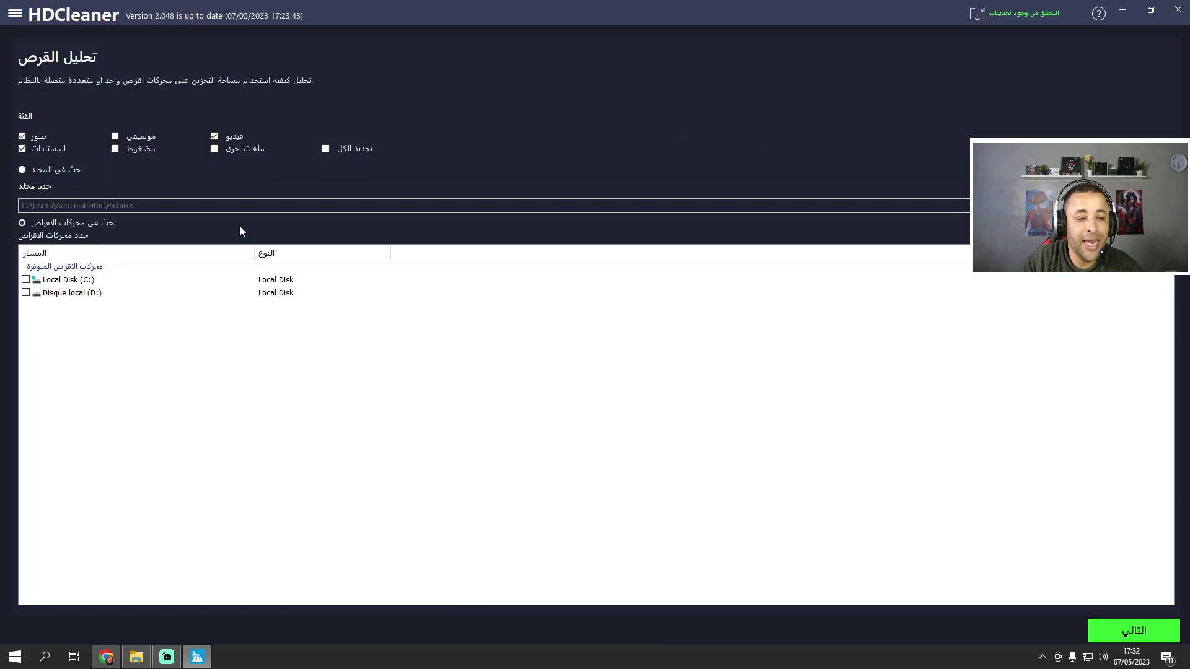
left_click(54, 284)
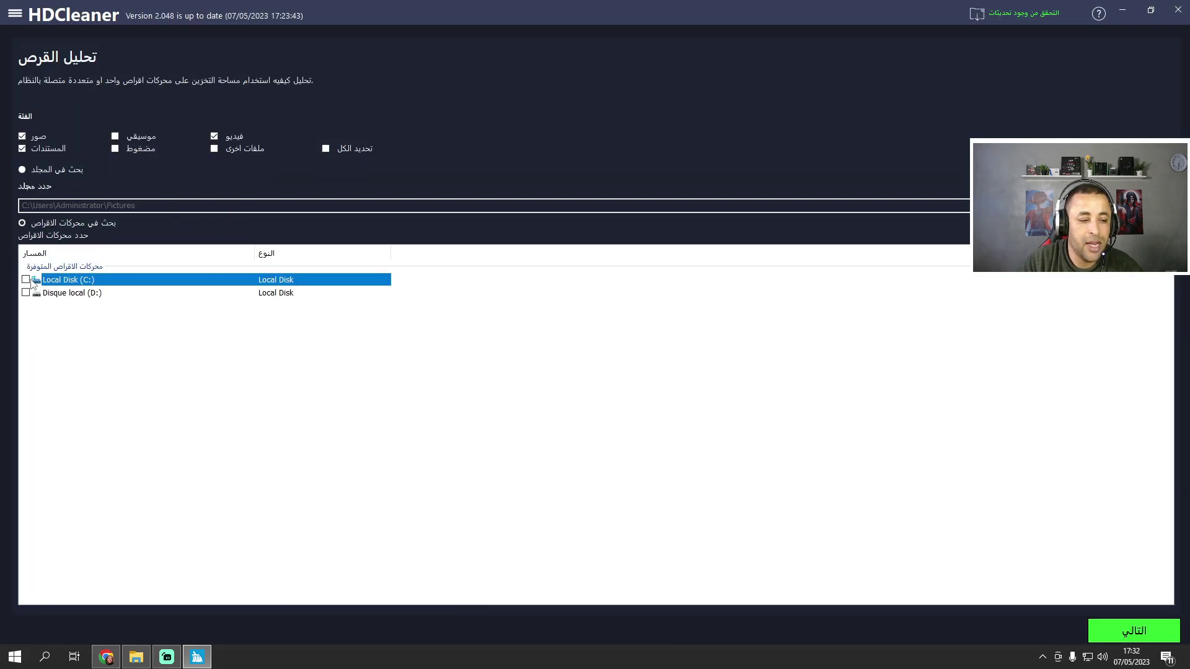
left_click(326, 150)
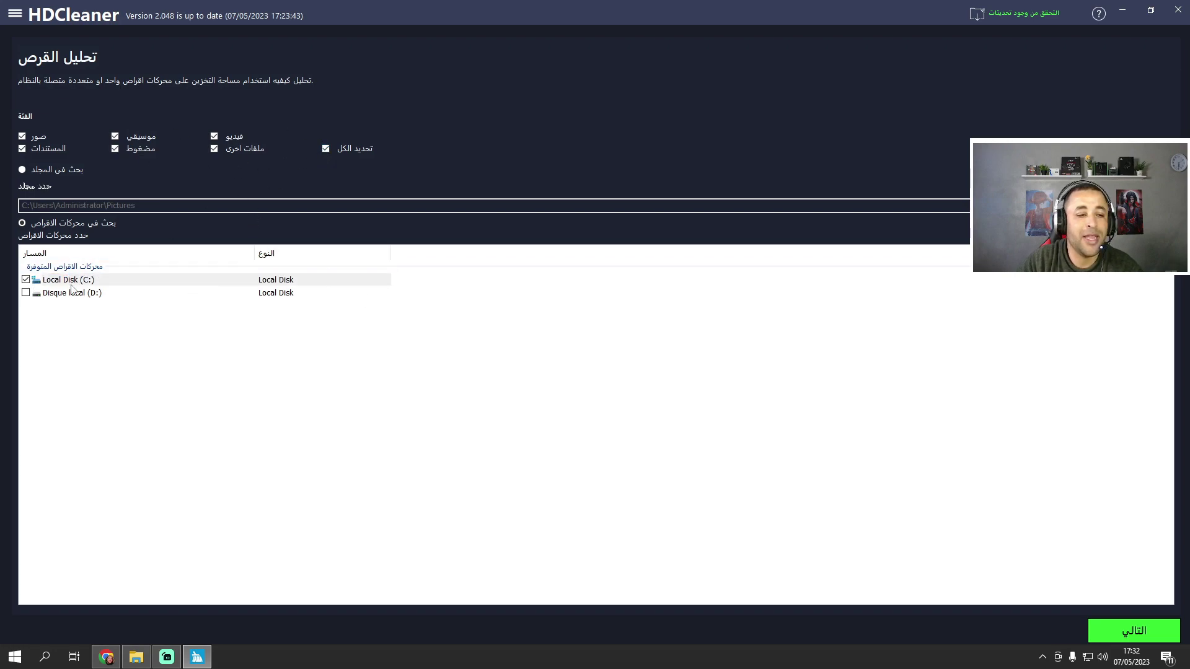
left_click(1116, 632)
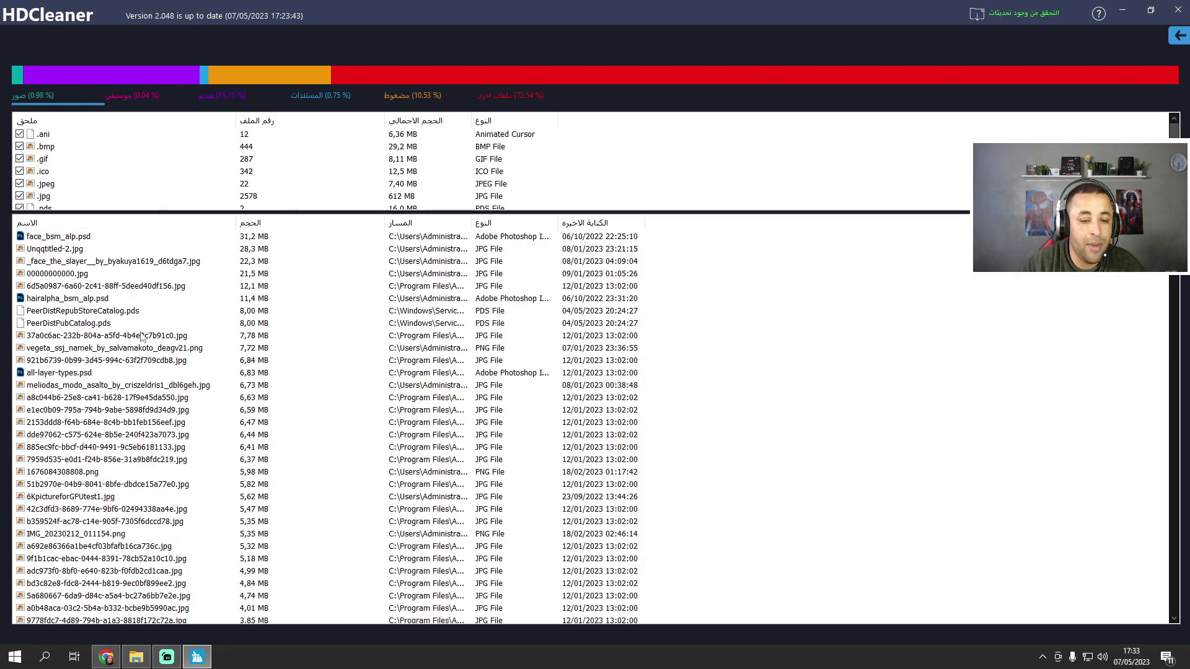
Review the analyzed pictures sorted by size, largest first, and the music and video lists, then return to the disk analysis setup
left_click(251, 224)
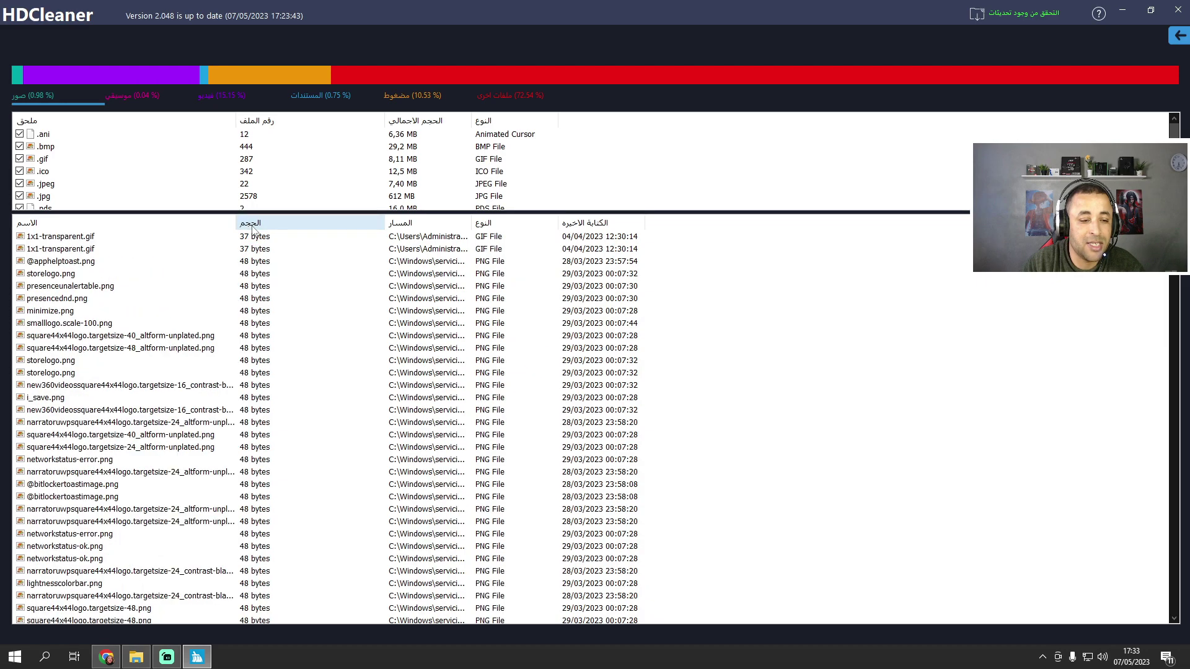
left_click(252, 227)
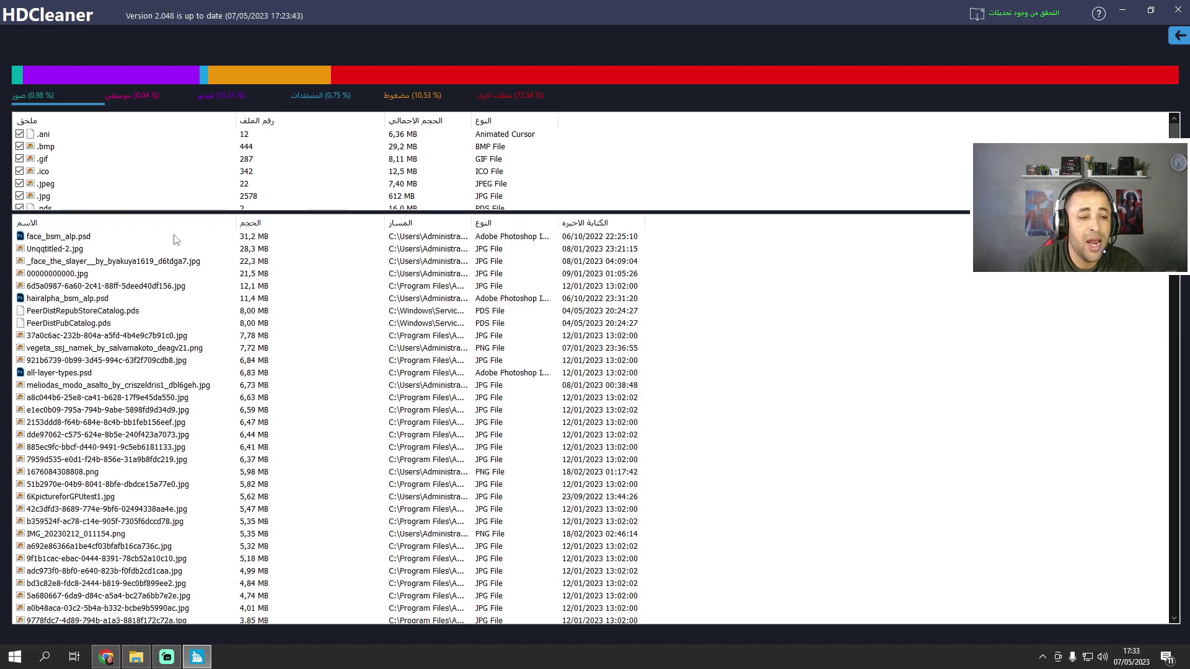
left_click(134, 96)
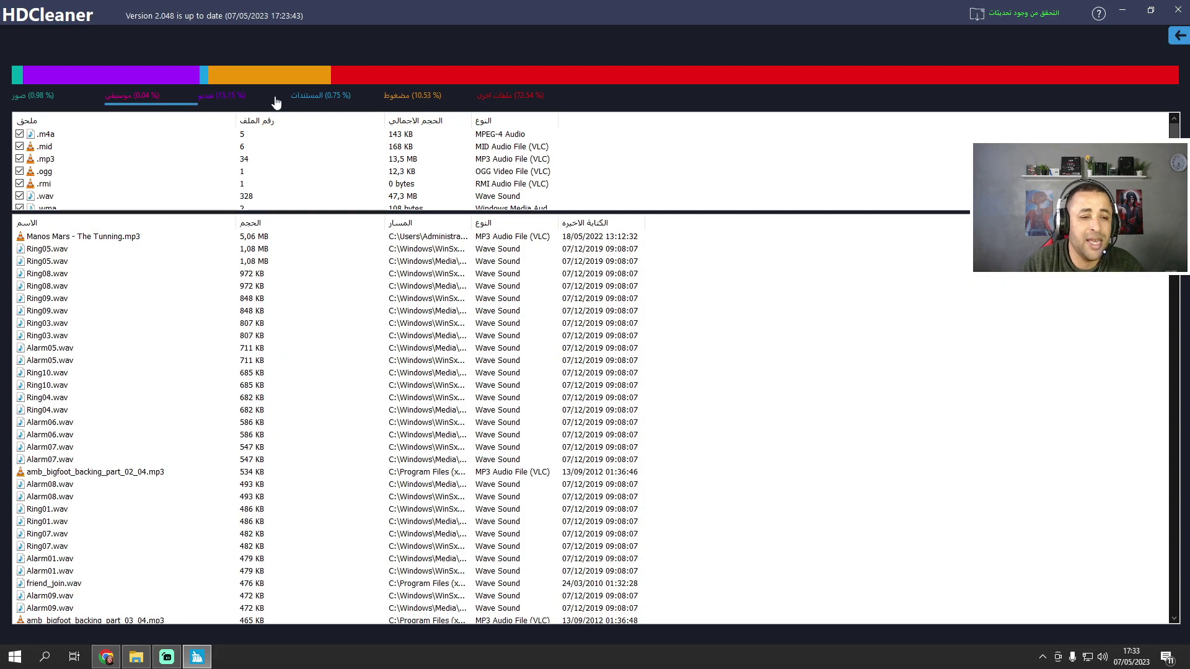
left_click(233, 97)
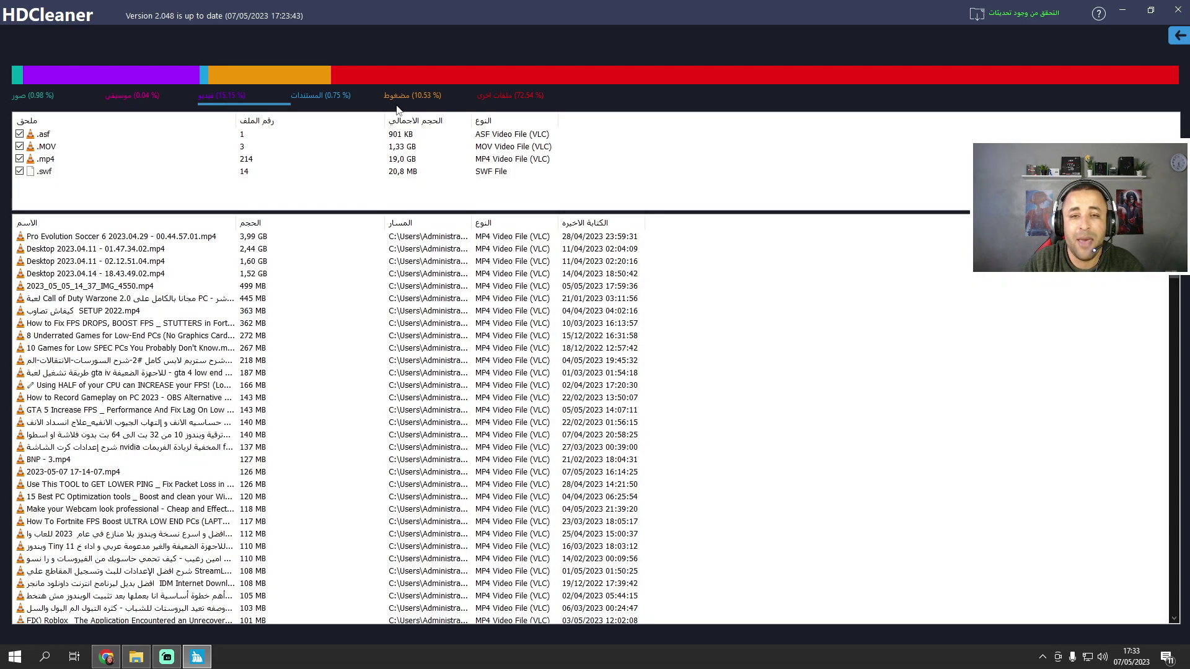
left_click(1178, 36)
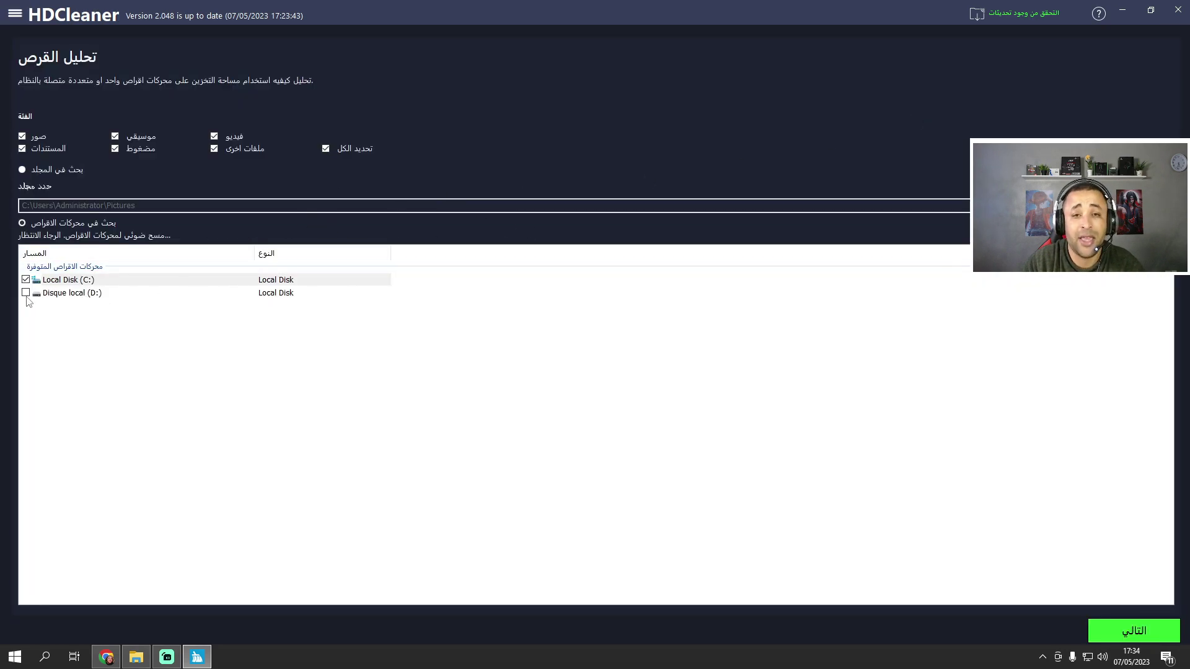
left_click(68, 297)
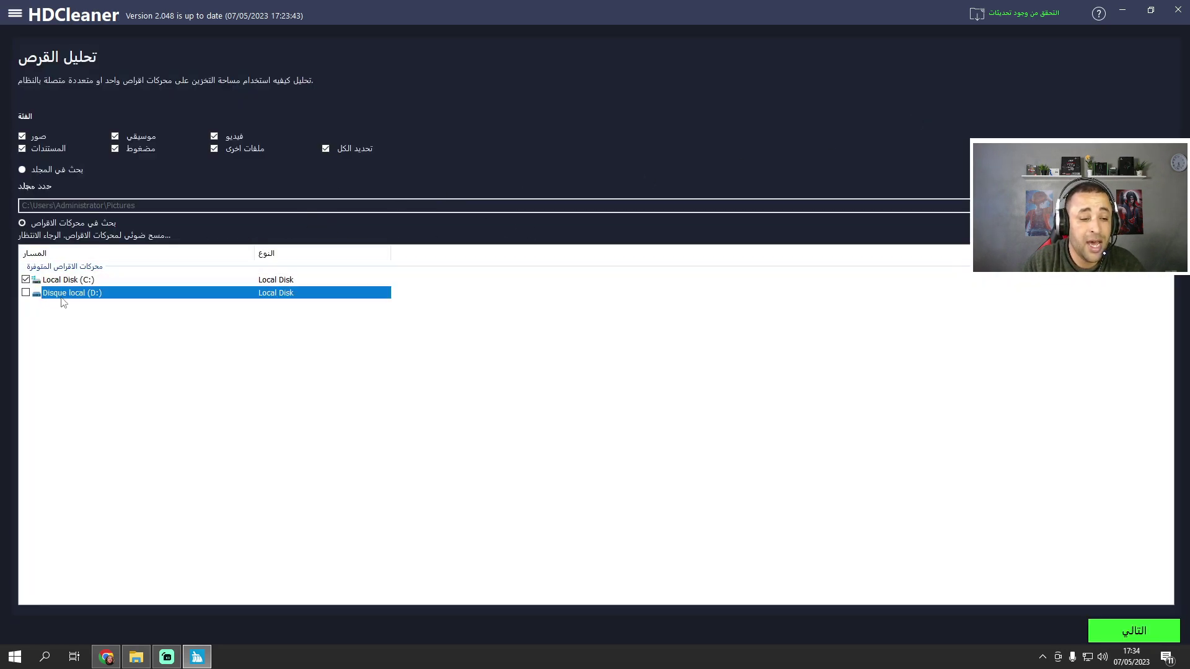
Search Local Disk (C:) and Disque local (D:) for duplicate files (الملفات المكررة), look through the list and return to the search setup
left_click(19, 13)
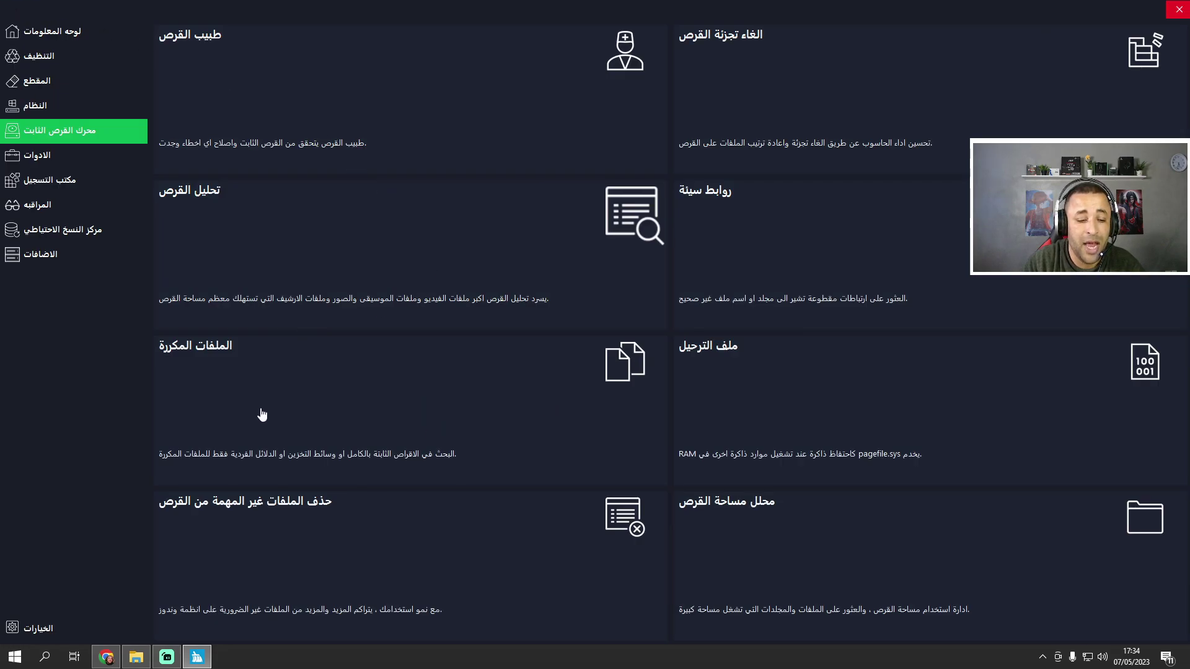
left_click(200, 376)
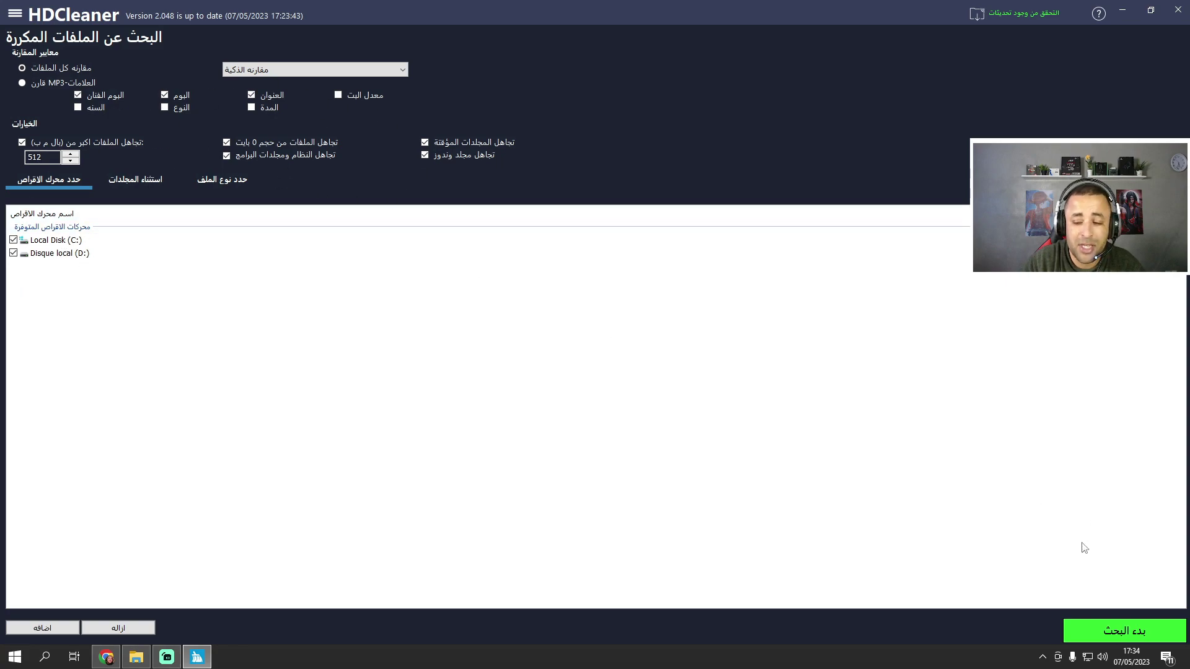
left_click(1087, 623)
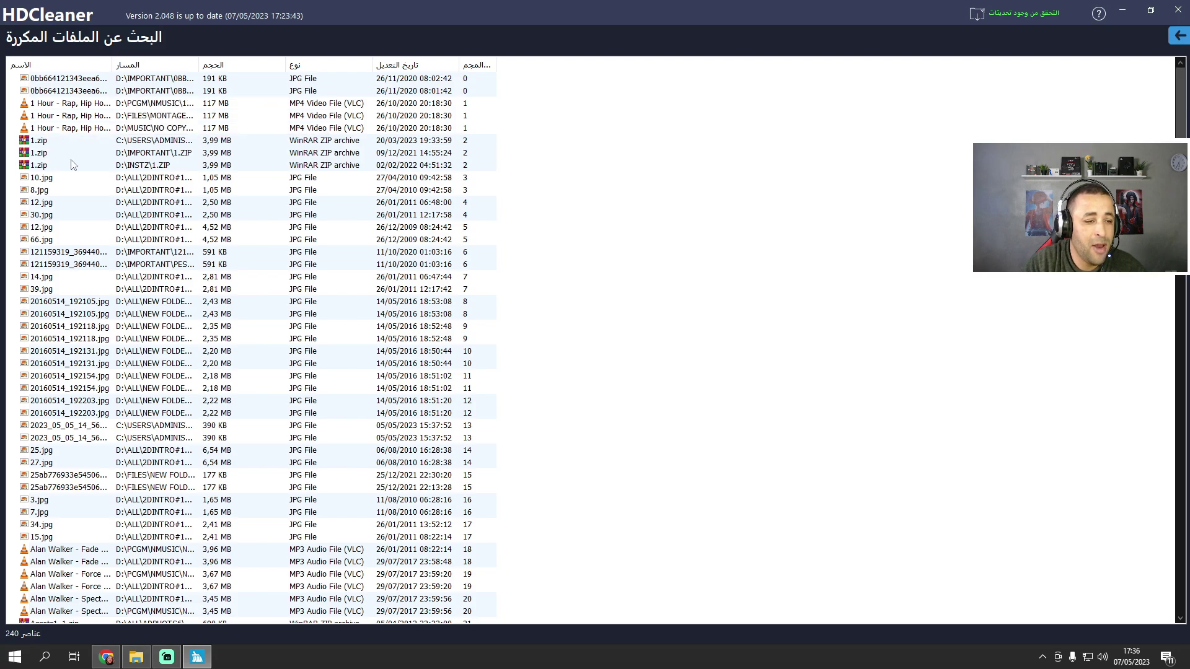
scroll(122, 230, "down", 12)
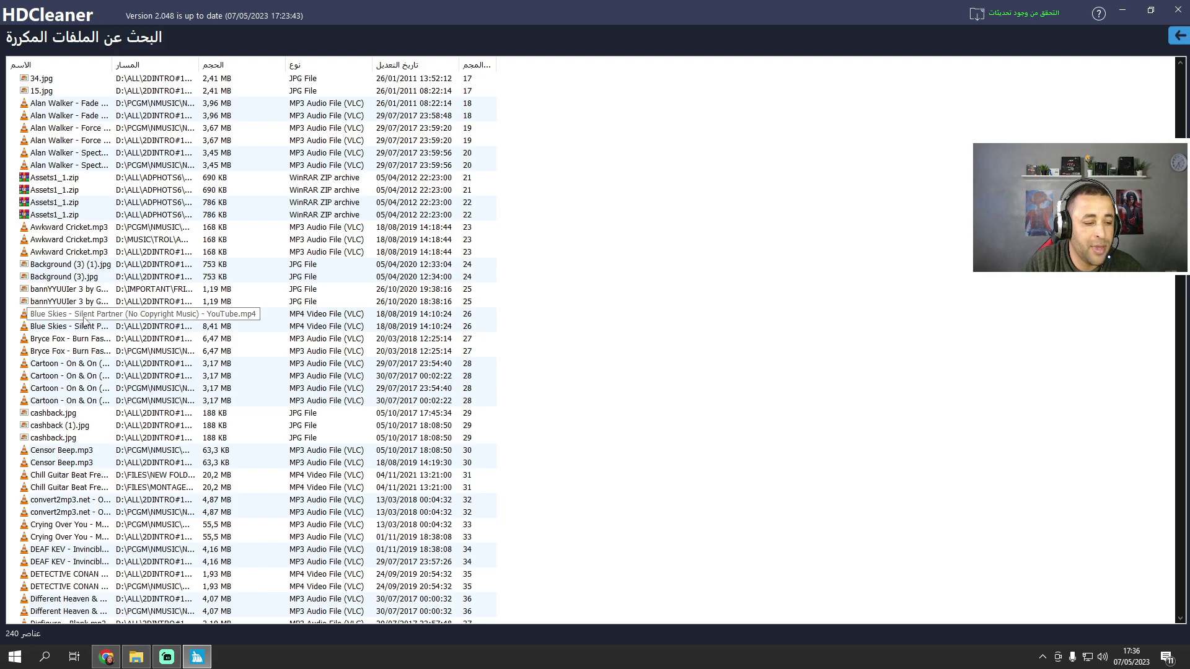
scroll(85, 320, "up", 12)
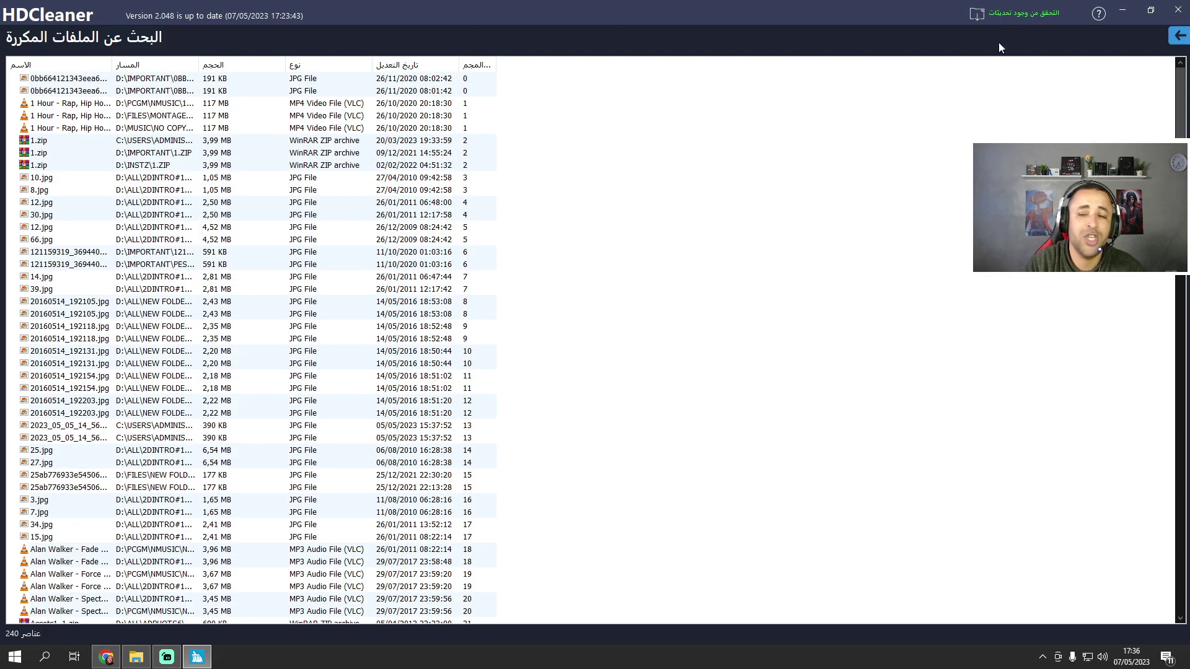
left_click(1180, 39)
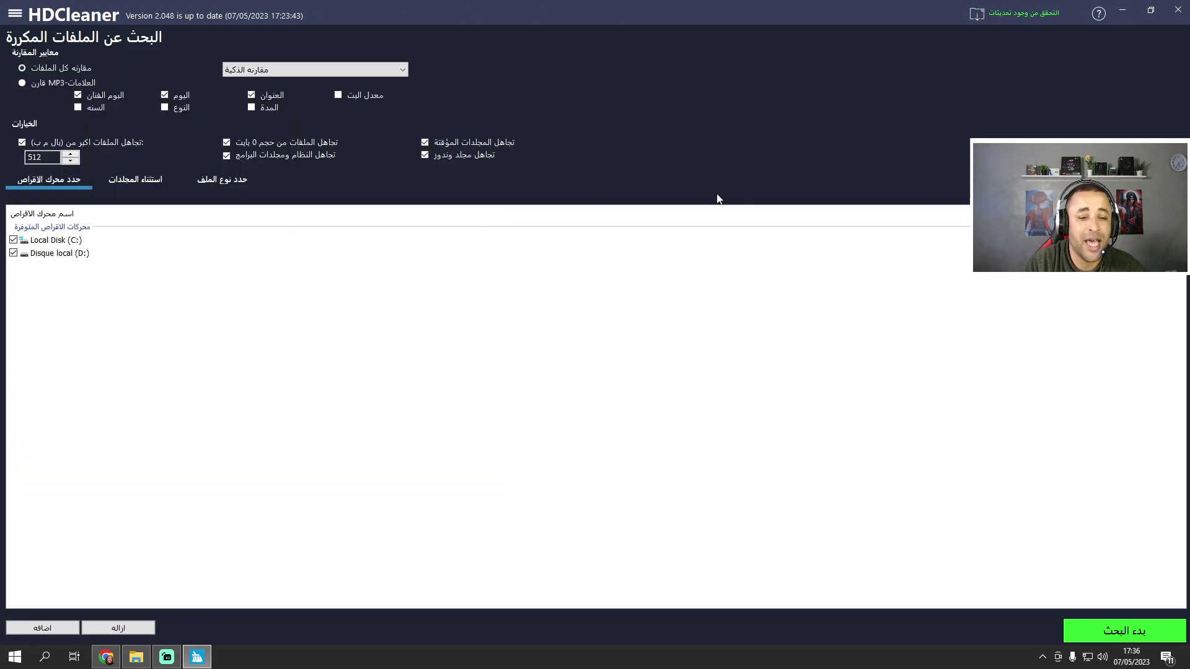
Look through the tools (الادوات), registry (مكتب التسجيل), monitoring (المراقبه) and backup center (مركز النسخ الاحتياطي) sections
left_click(15, 13)
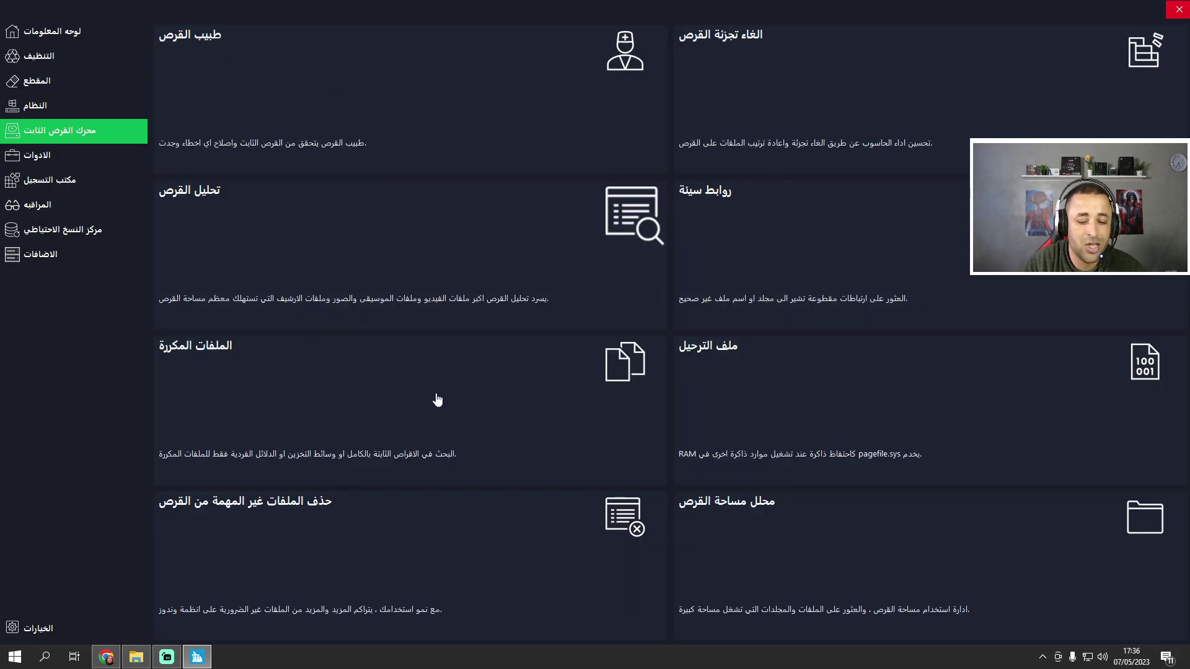
left_click(39, 156)
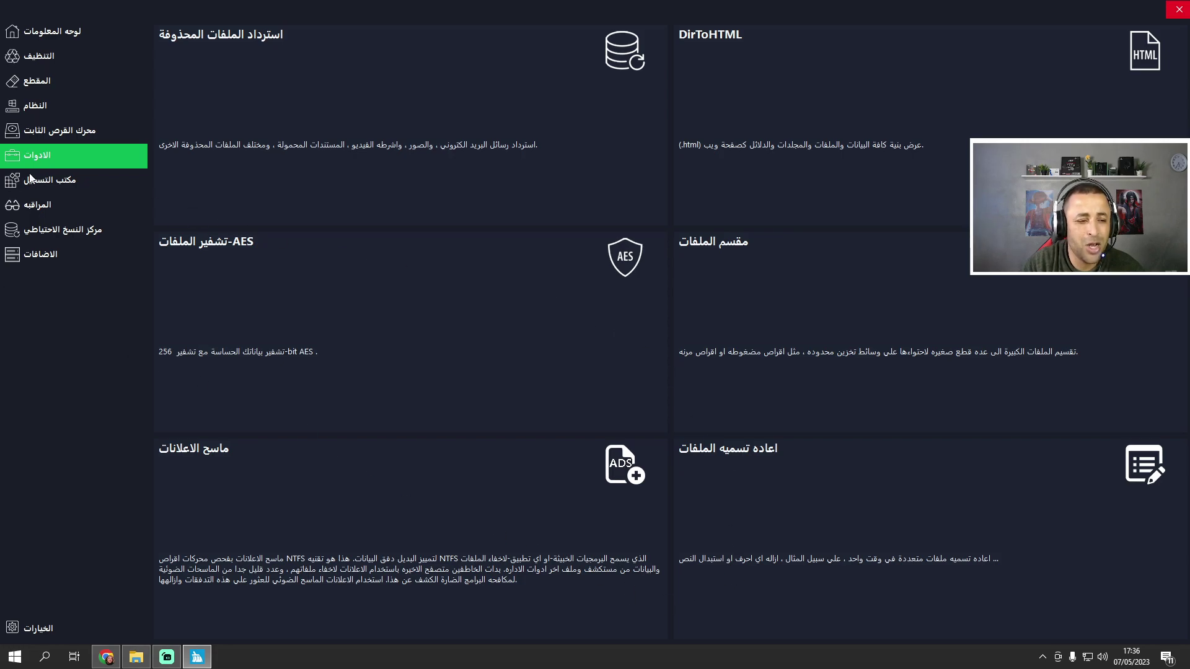
left_click(55, 182)
left_click(53, 202)
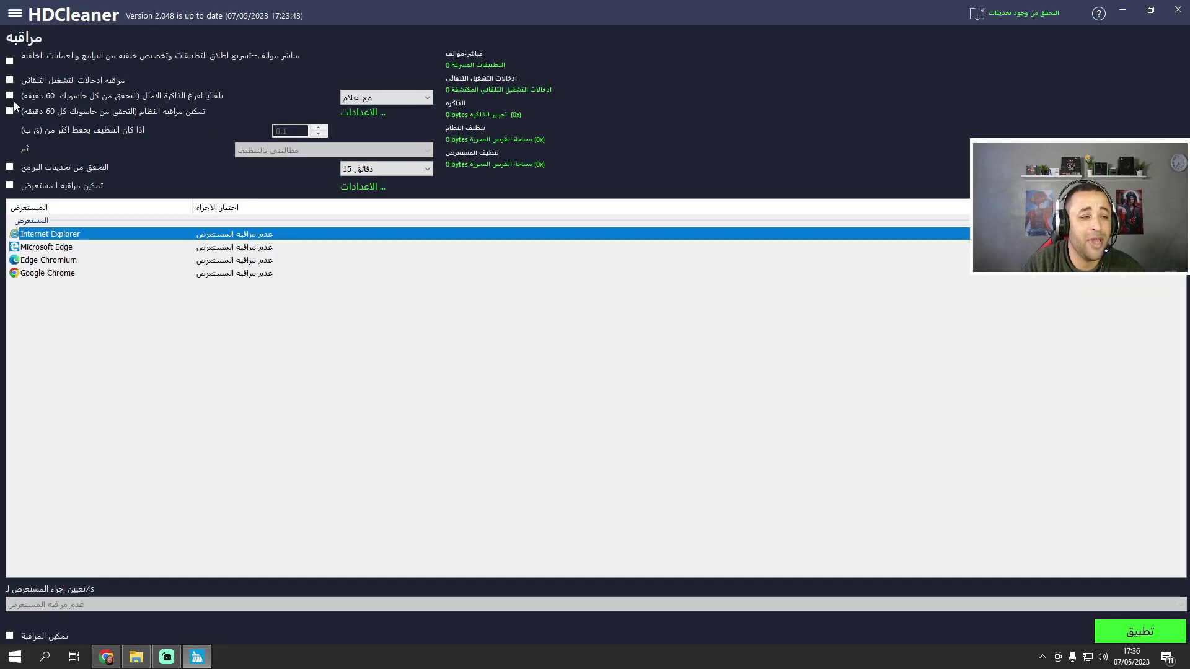
left_click(16, 14)
left_click(64, 231)
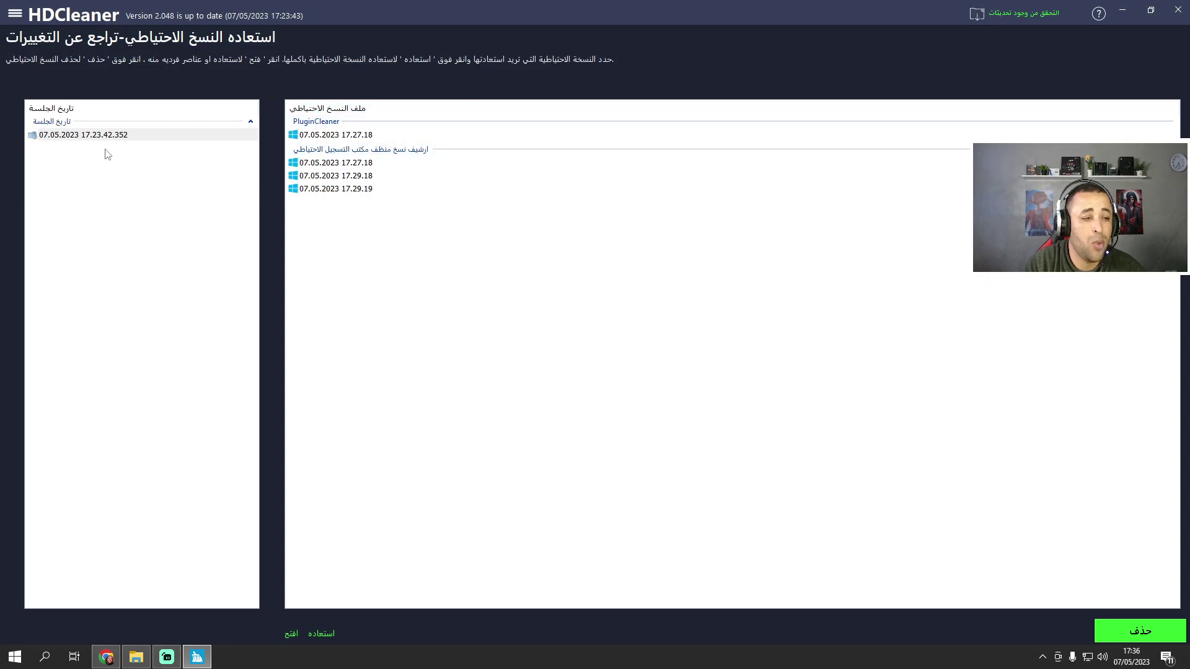
Open the program install and update tool (تثبيت البرامج وتحديثها) among the add-ons (الاضافات) and review the installed packages
left_click(15, 15)
left_click(47, 259)
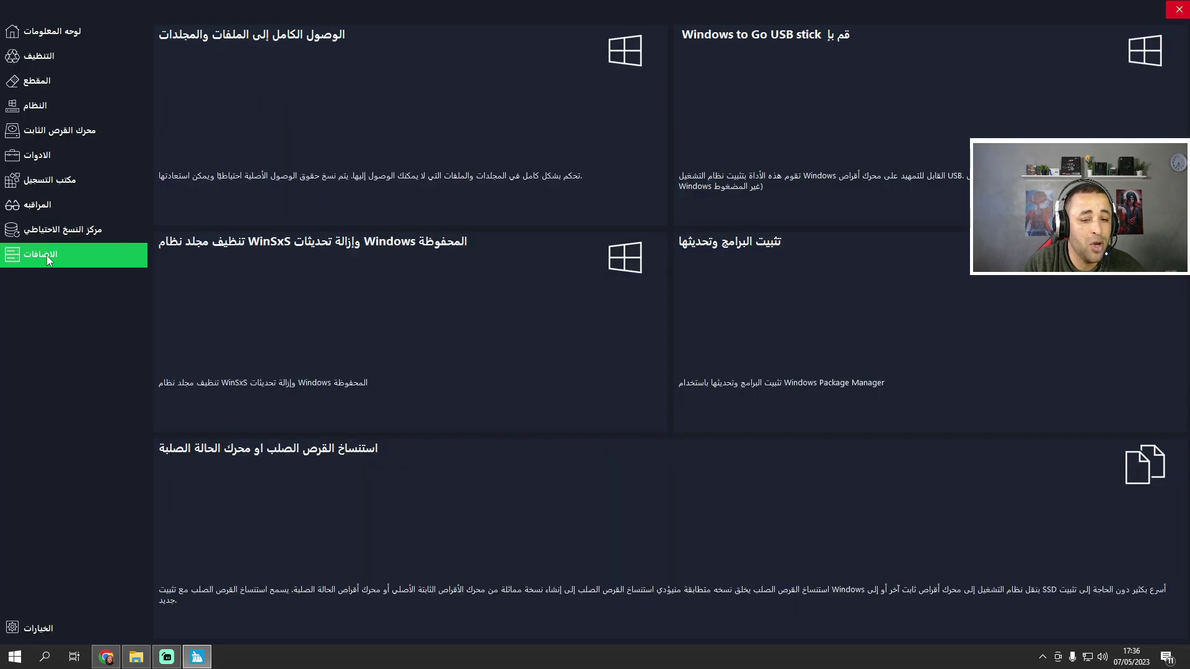
left_click(764, 295)
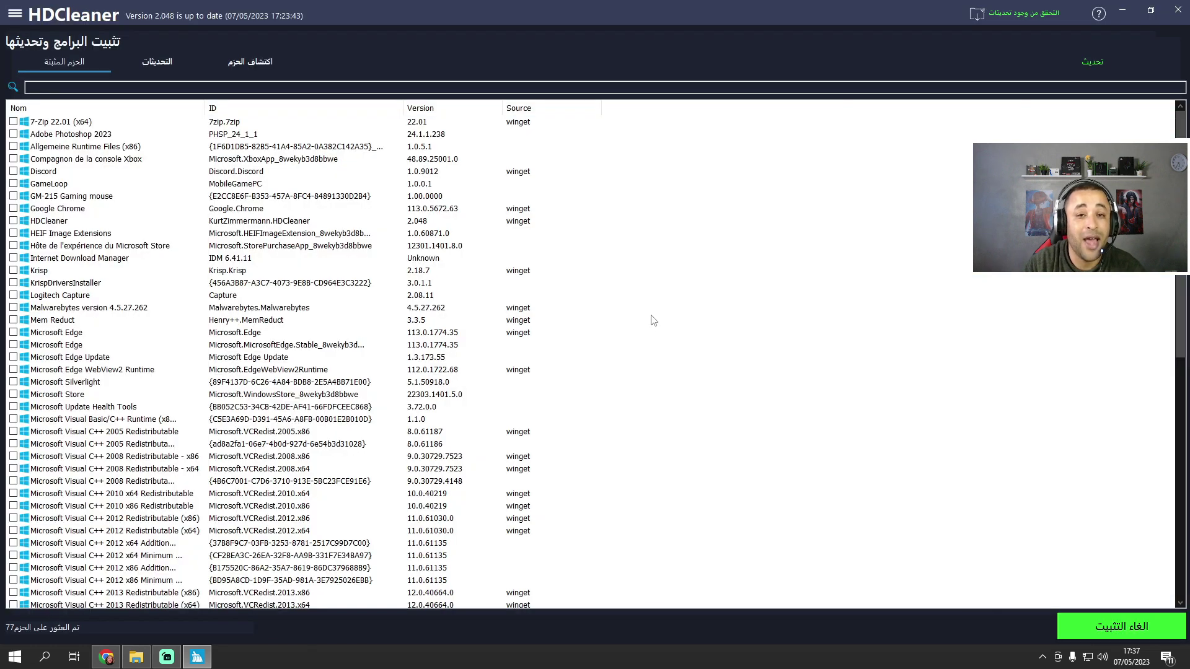
scroll(649, 325, "down", 7)
scroll(54, 271, "up", 7)
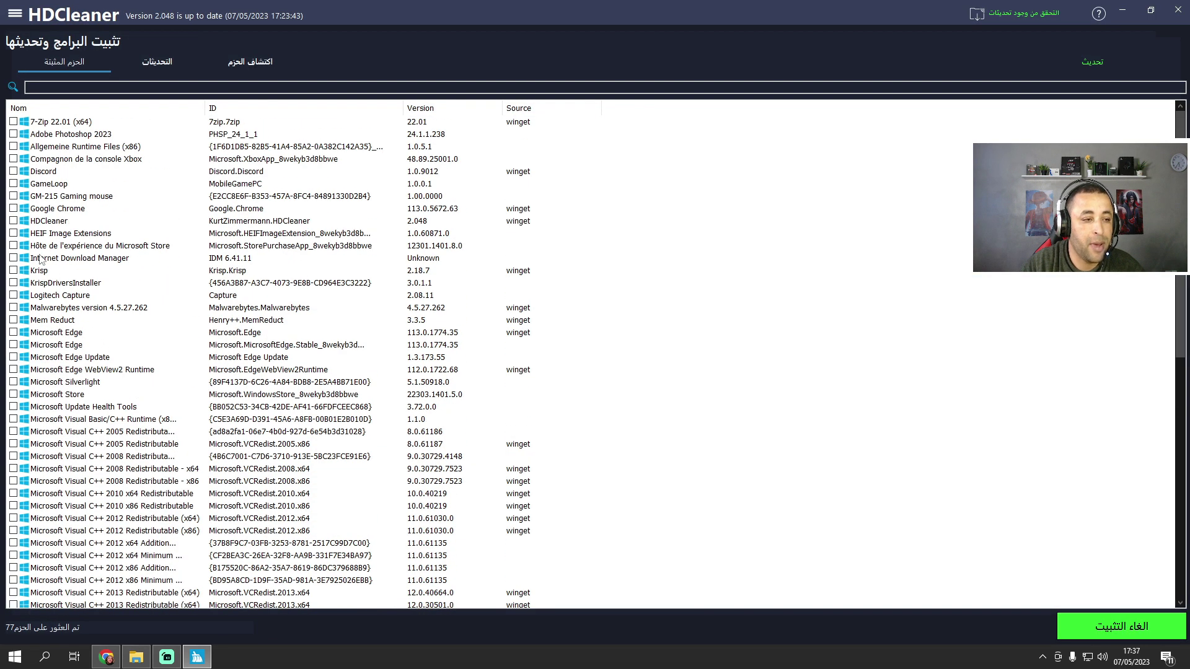
Start an analysis in the cleaning section (التنظيف) with the browser, system, plugin and registry cleaners included
left_click(14, 14)
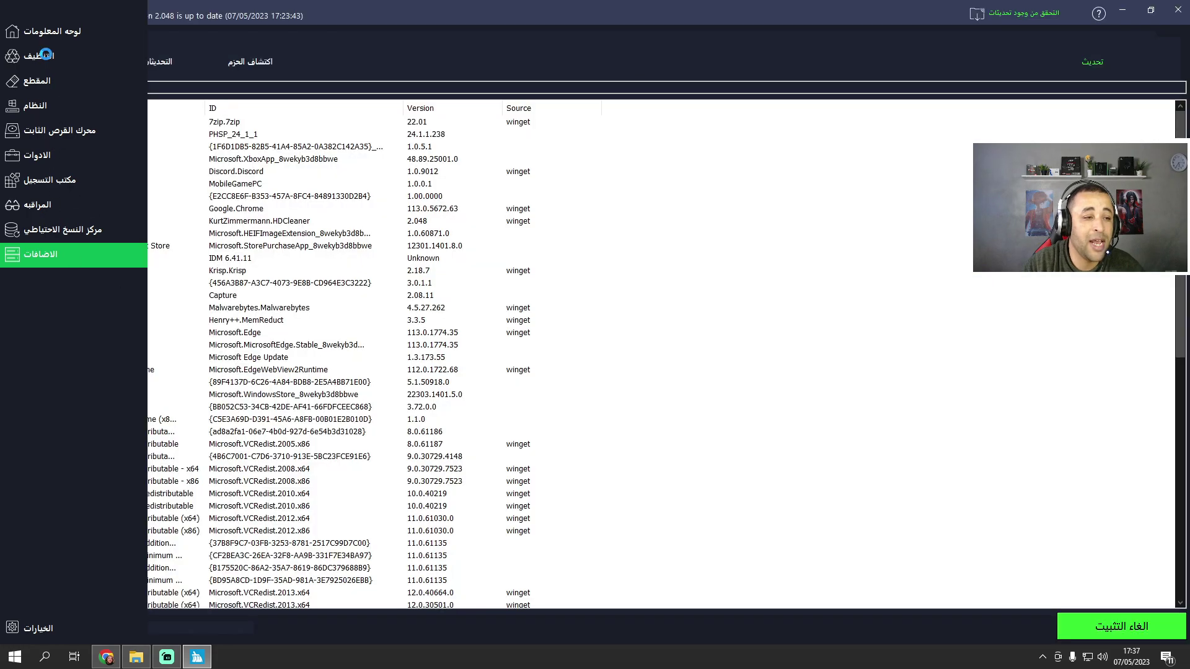
left_click(39, 55)
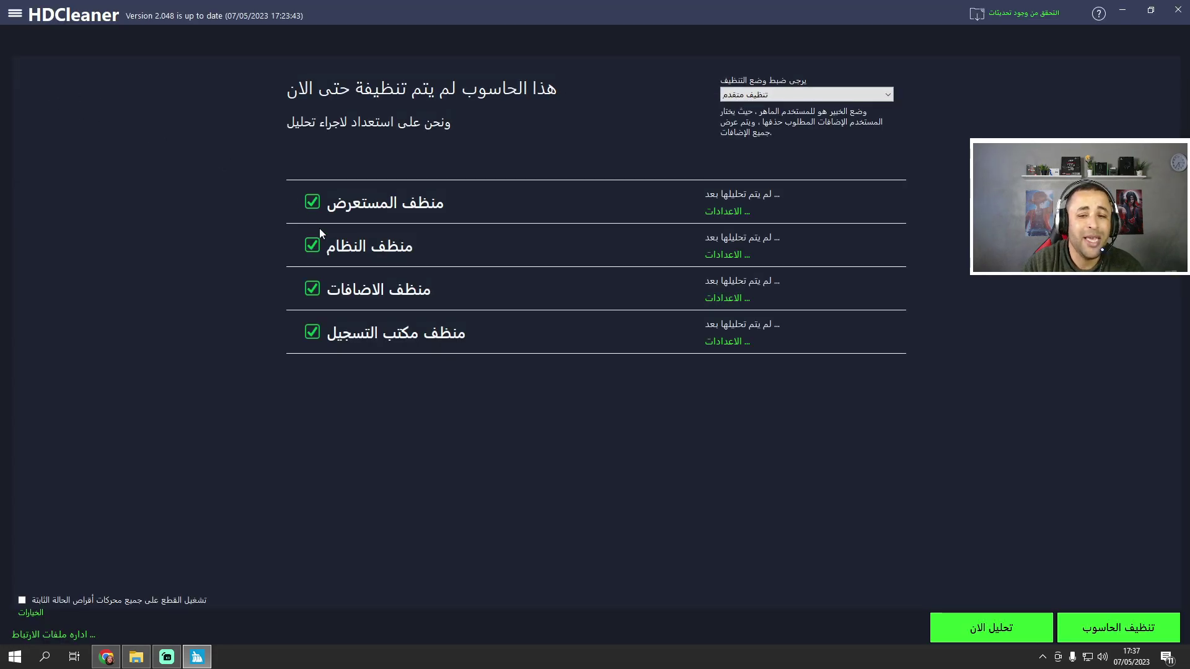
left_click(972, 618)
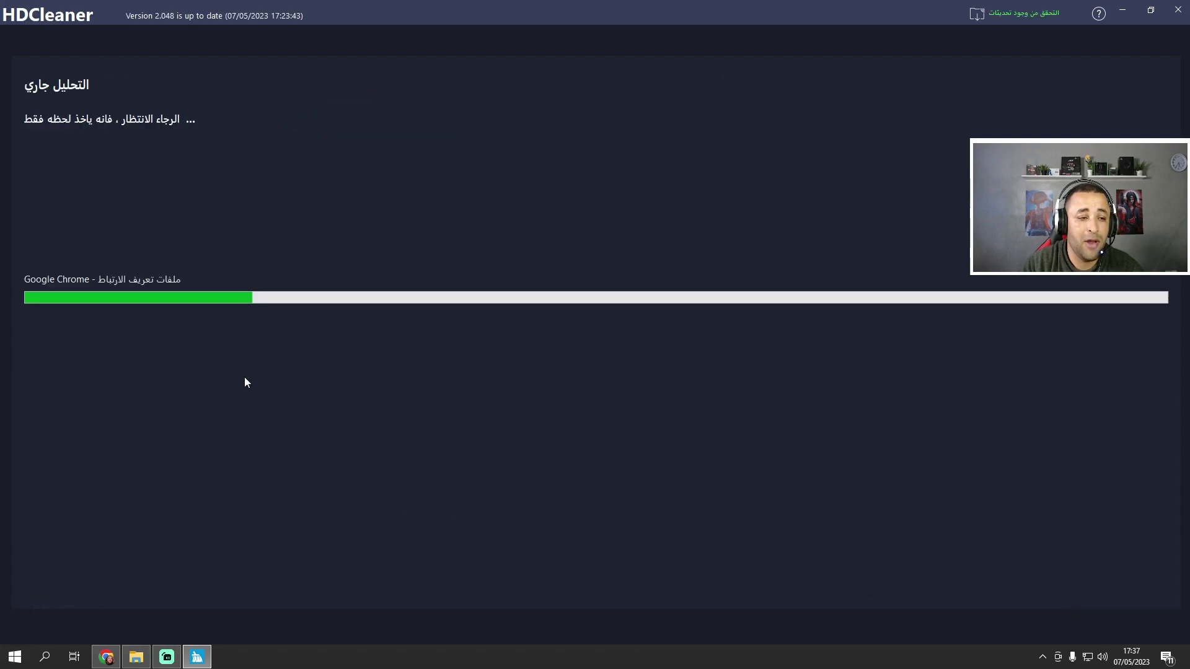
left_click(685, 375)
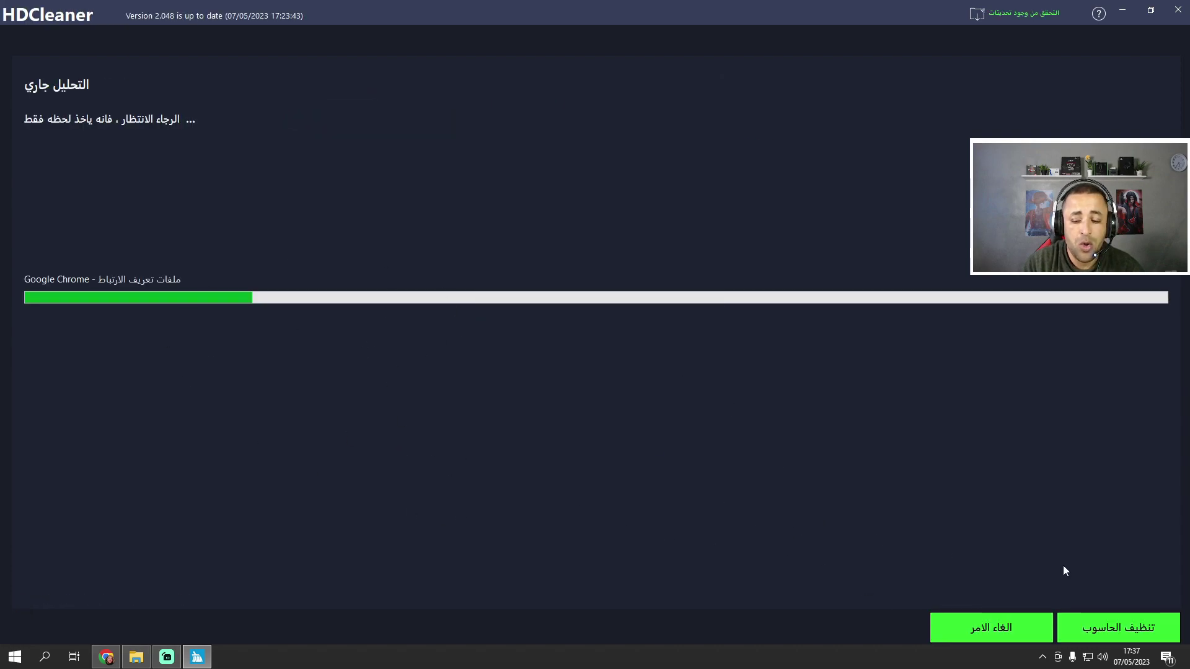